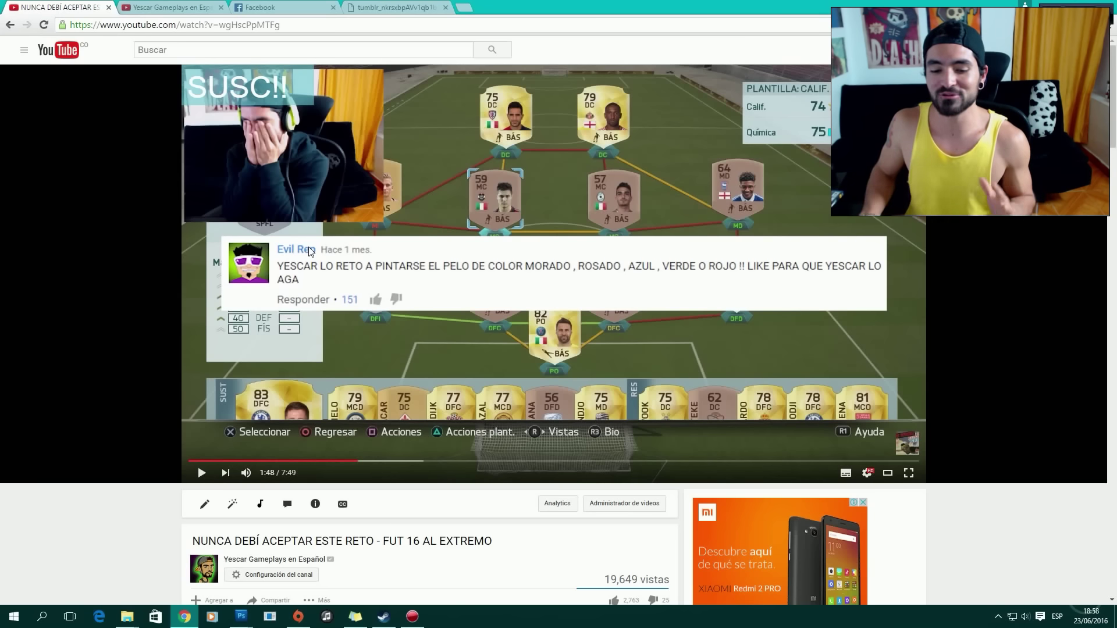
# - Switch to Photoshop, show the Fondo copia 2 layer in Picture 197.jpg and open Hue/Saturation for it
pyautogui.moveTo(241, 615)
pyautogui.click(214, 577)
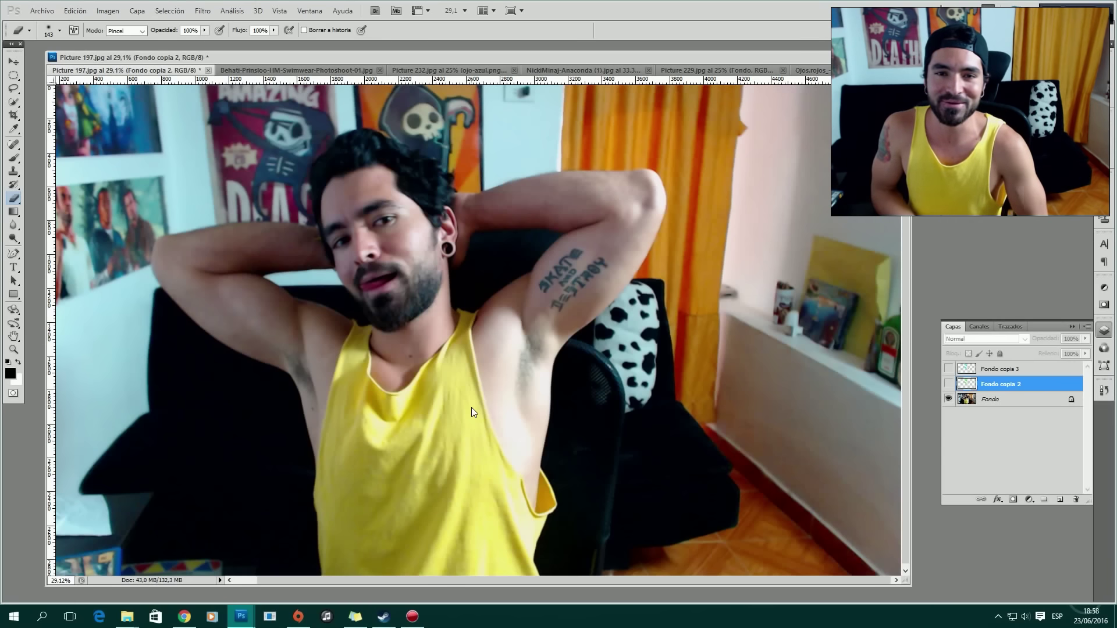
pyautogui.click(949, 385)
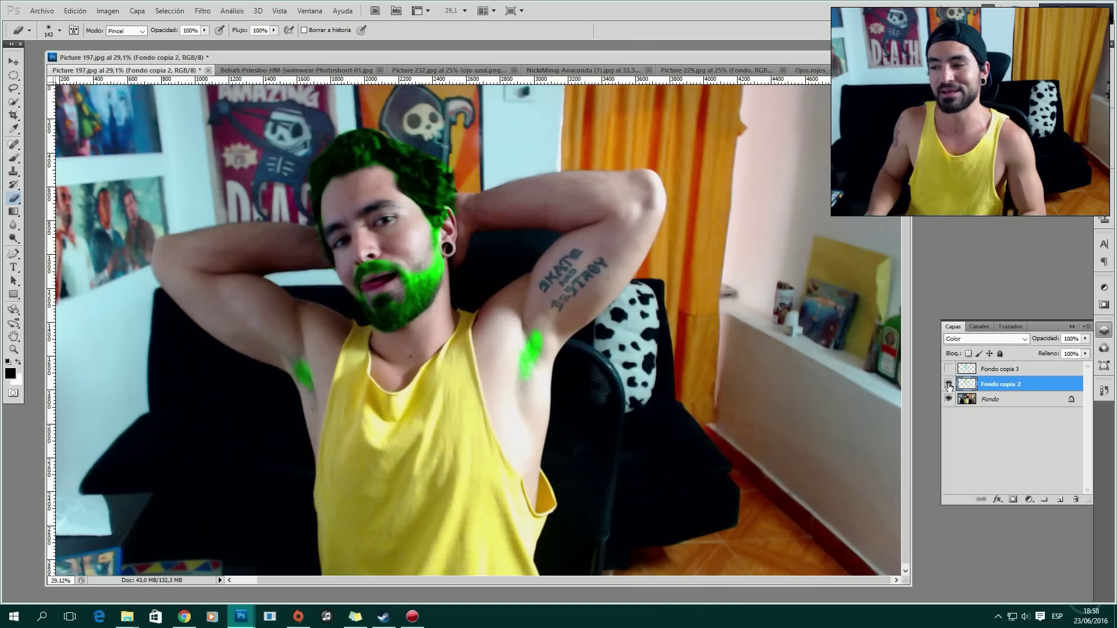
pyautogui.hotkey('ctrl', 'u')
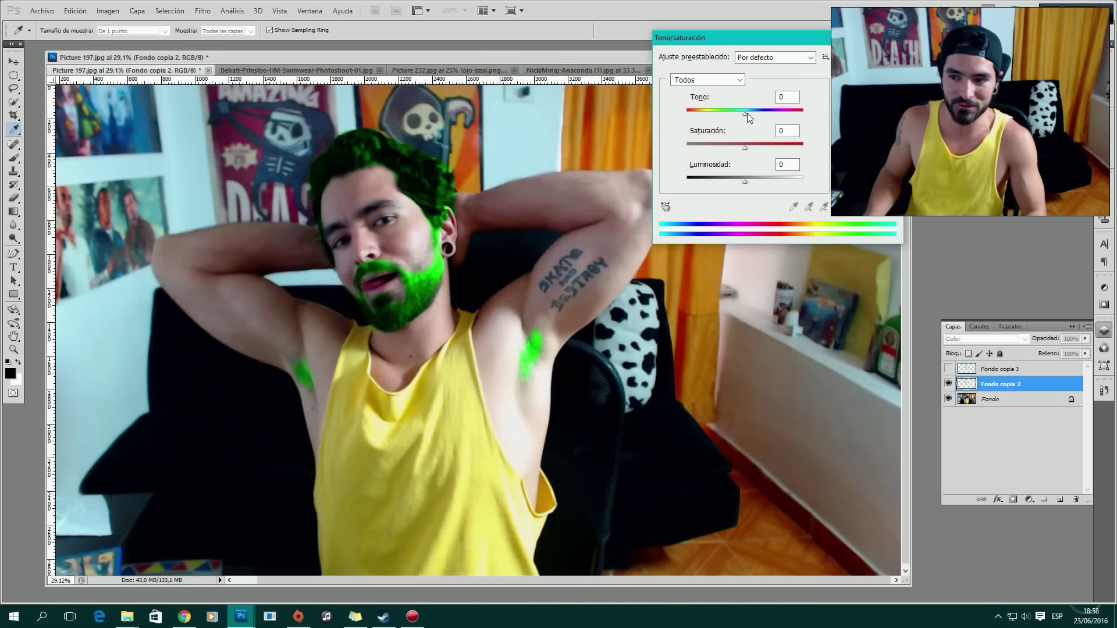
# - Try hair colours from magenta through purple to blue by shifting the hue from +180 down to +92
pyautogui.moveTo(744, 114); pyautogui.dragTo(803, 114)
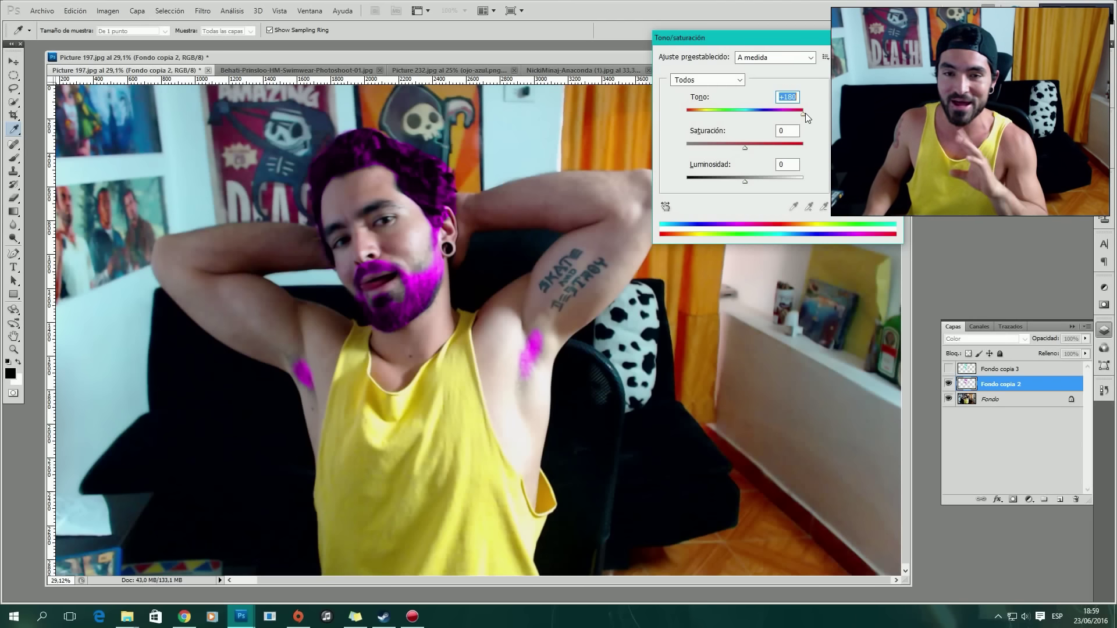
pyautogui.moveTo(804, 114); pyautogui.dragTo(800, 114)
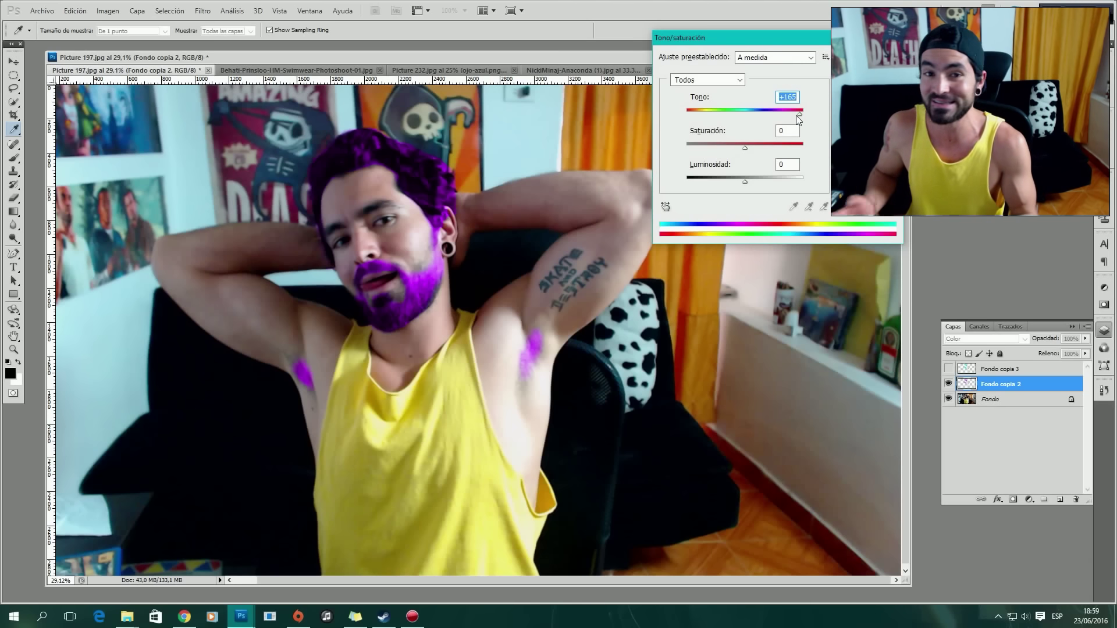
pyautogui.moveTo(801, 112); pyautogui.dragTo(799, 114)
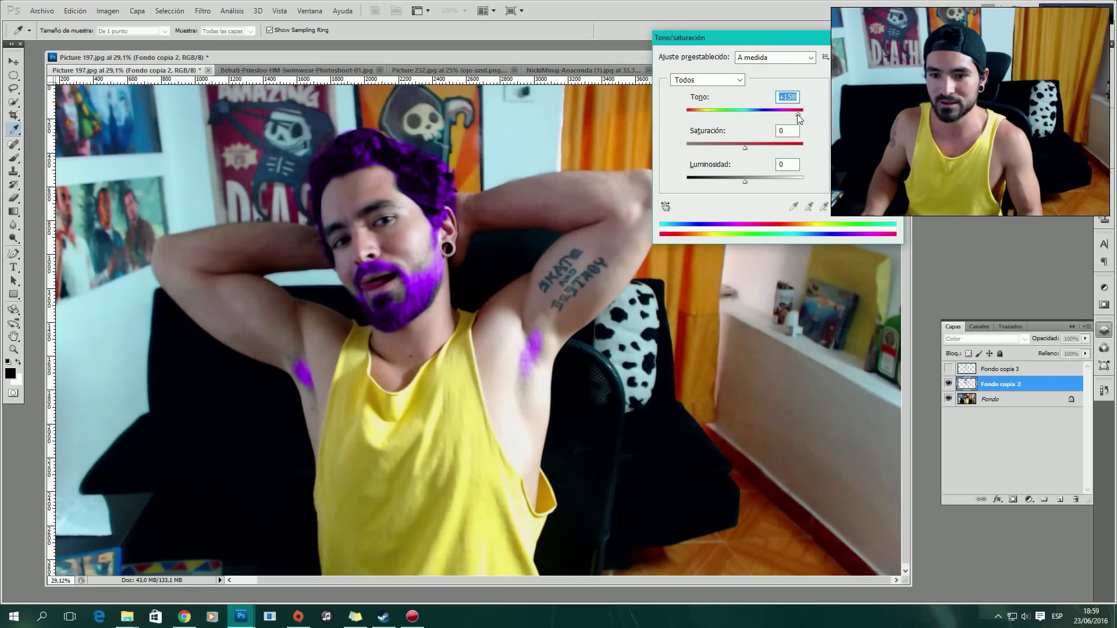
pyautogui.moveTo(797, 115); pyautogui.dragTo(795, 114)
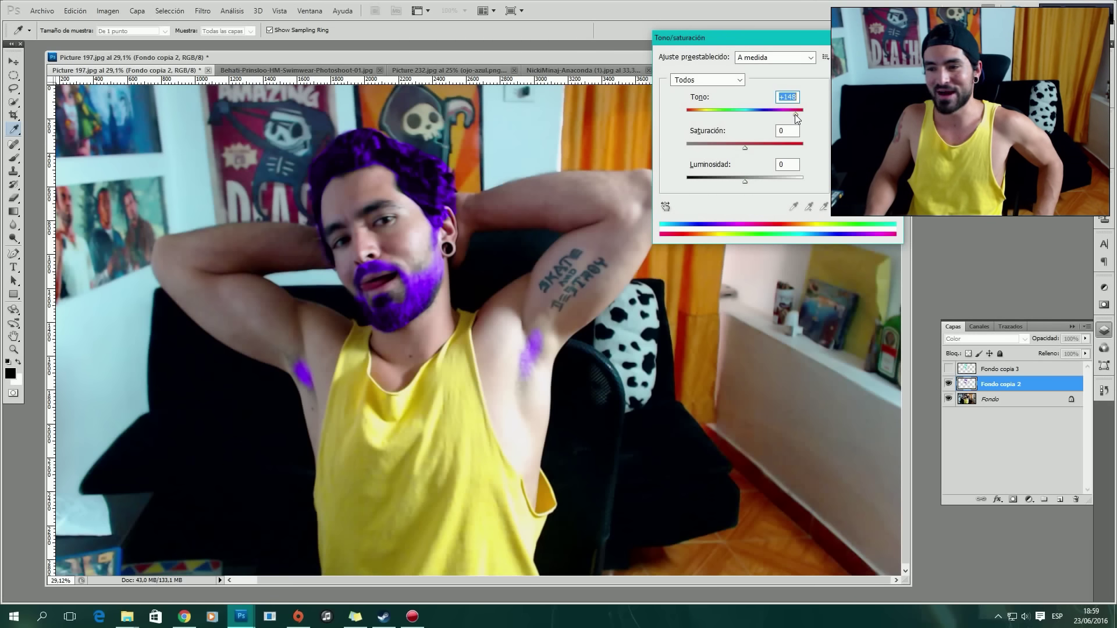
pyautogui.moveTo(795, 114); pyautogui.dragTo(794, 114)
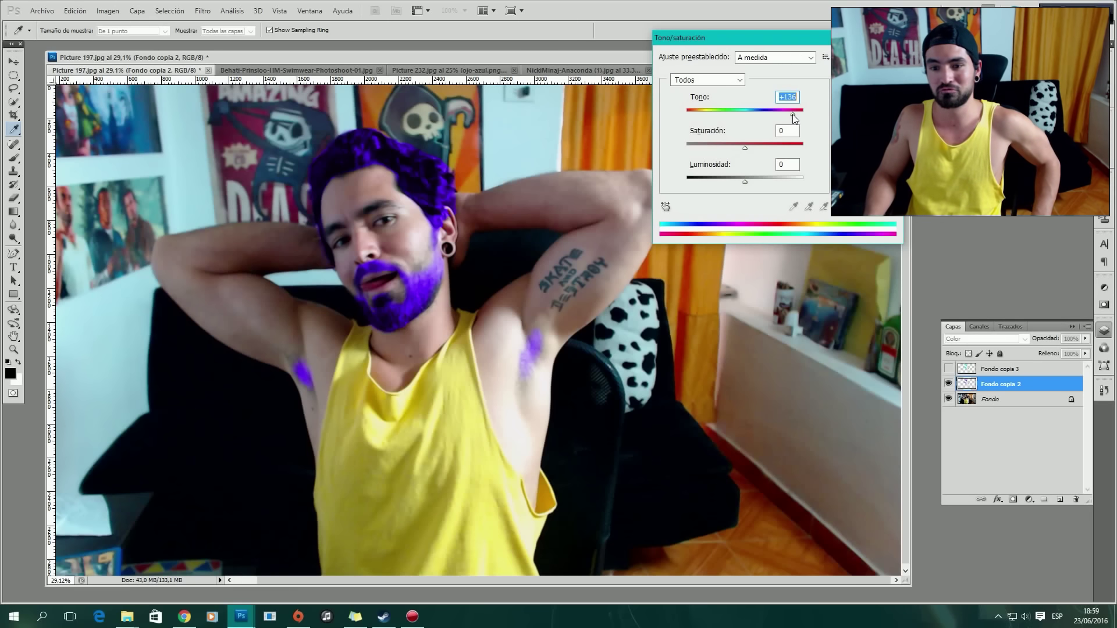
pyautogui.moveTo(793, 114); pyautogui.dragTo(792, 116)
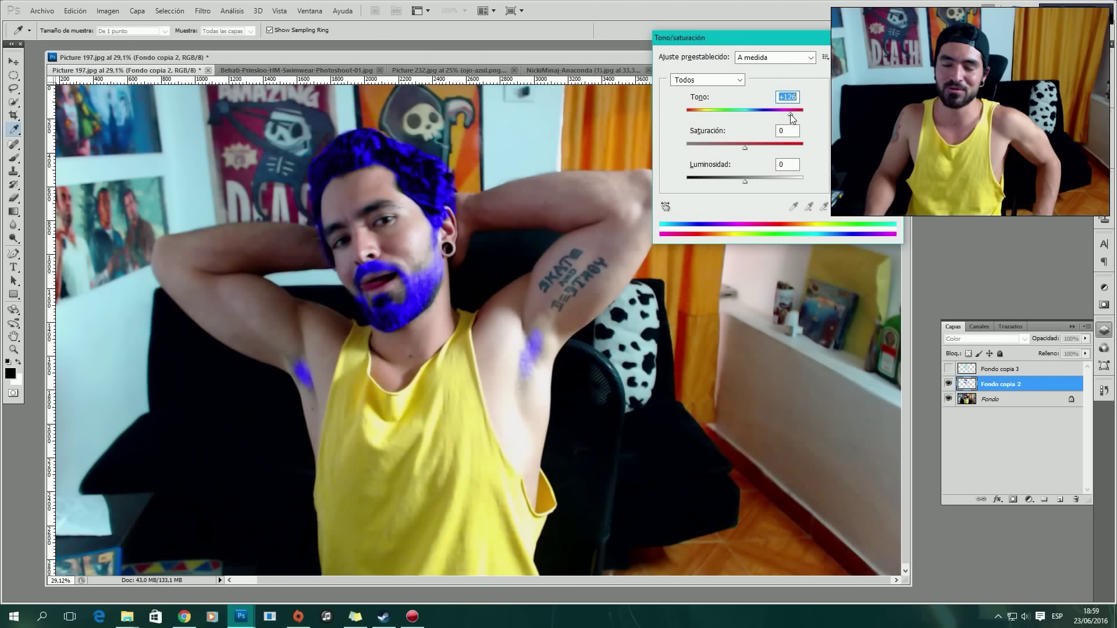
pyautogui.moveTo(789, 112); pyautogui.dragTo(787, 113)
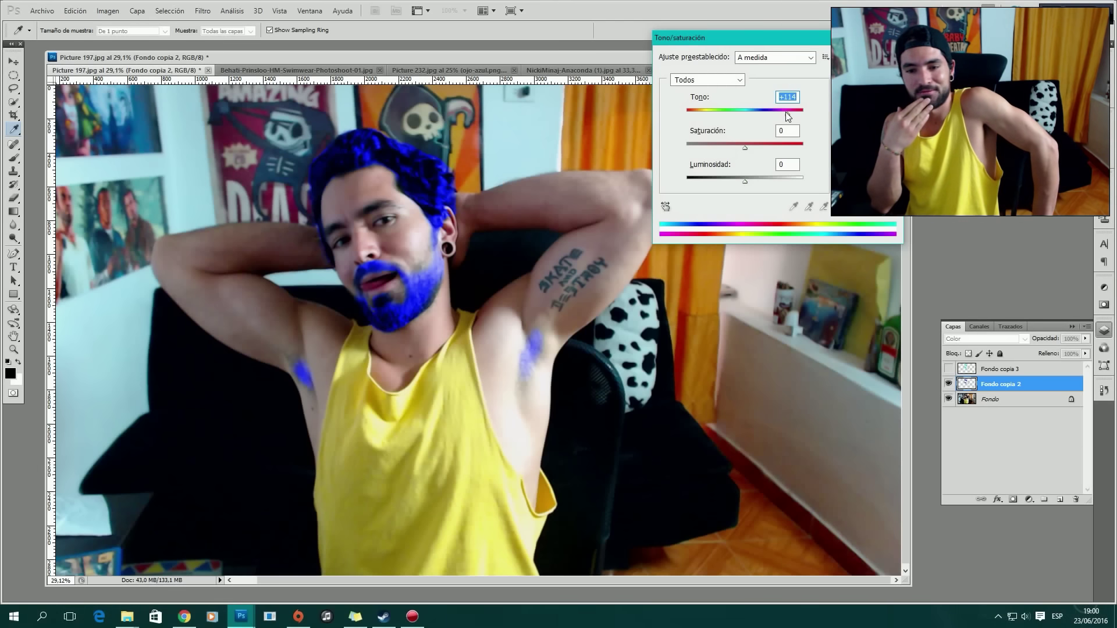
pyautogui.click(785, 111)
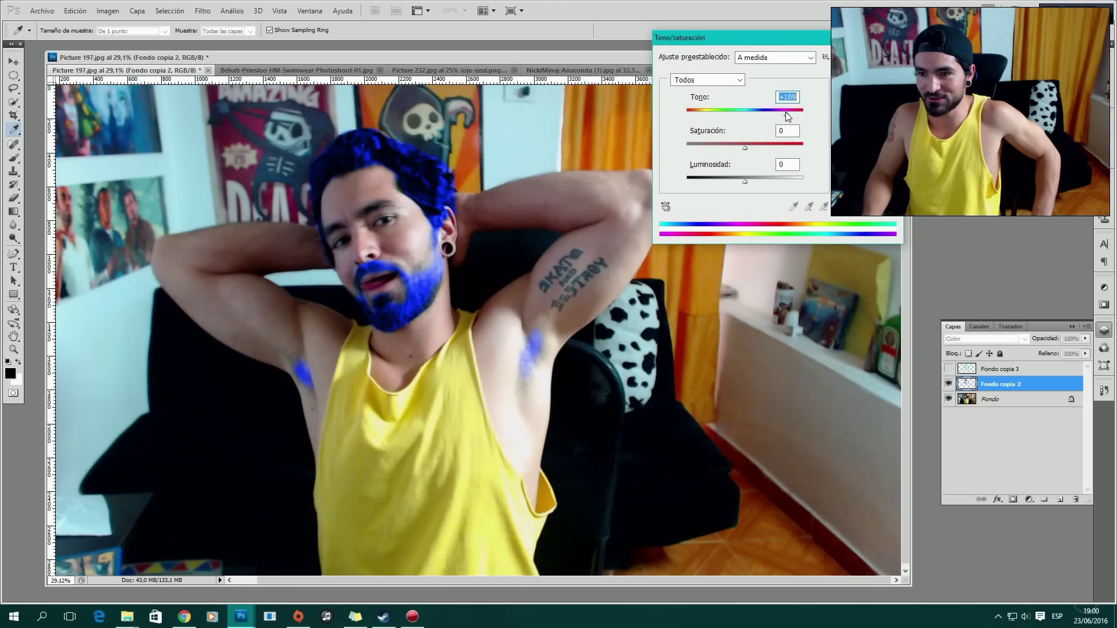
pyautogui.moveTo(785, 112); pyautogui.dragTo(782, 113)
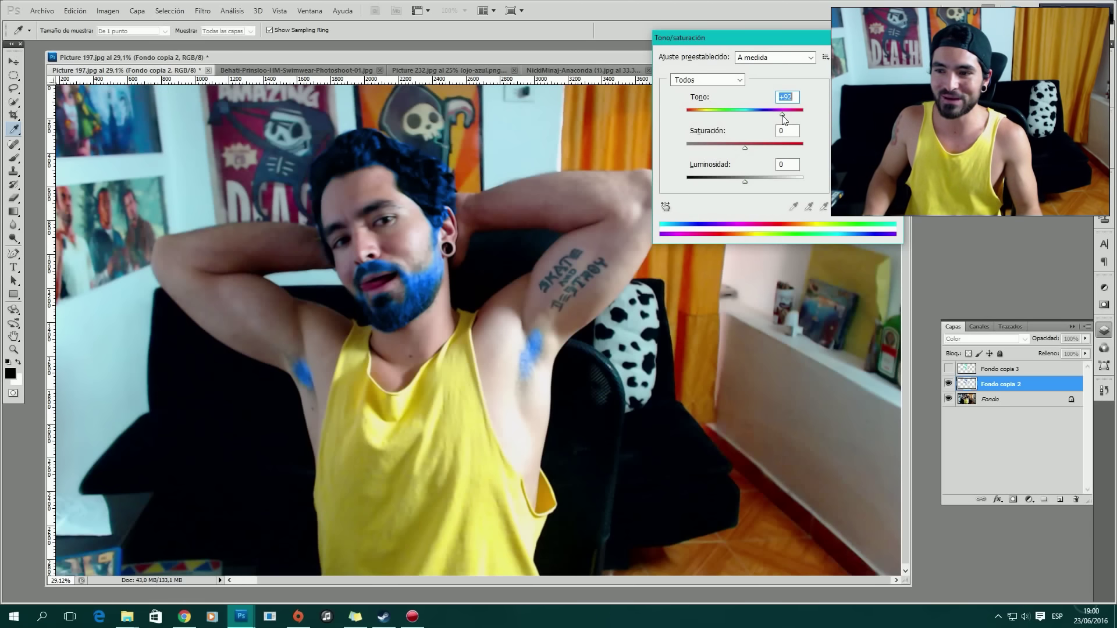
# - Try yellow, orange, red and magenta hair by lowering the hue in stages from -67 to -180
pyautogui.moveTo(783, 119); pyautogui.dragTo(713, 117)
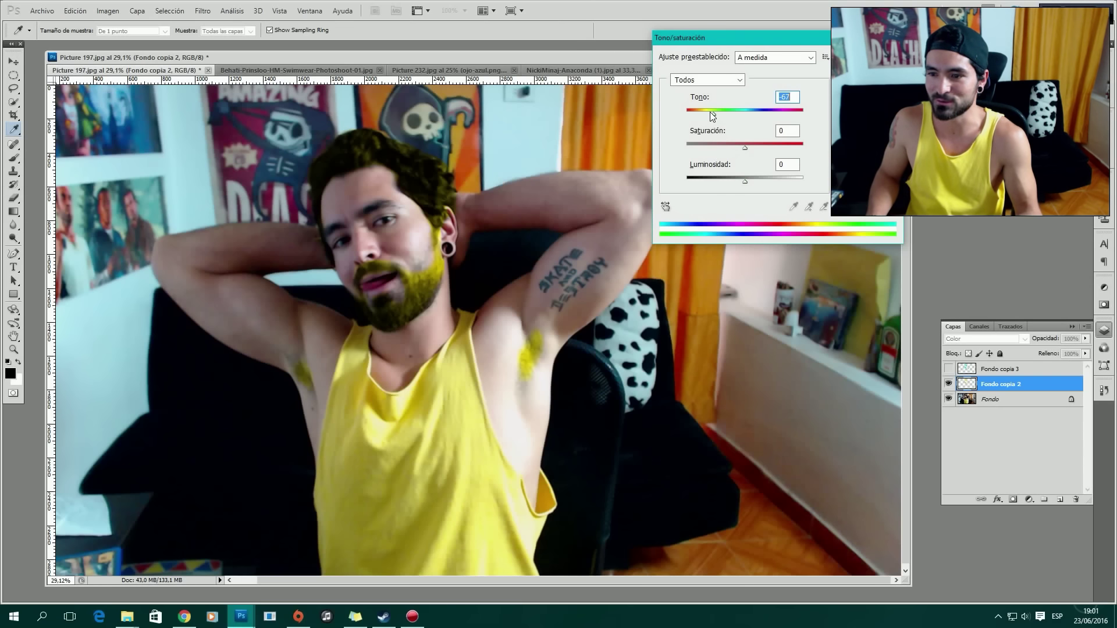
pyautogui.moveTo(712, 113); pyautogui.dragTo(706, 115)
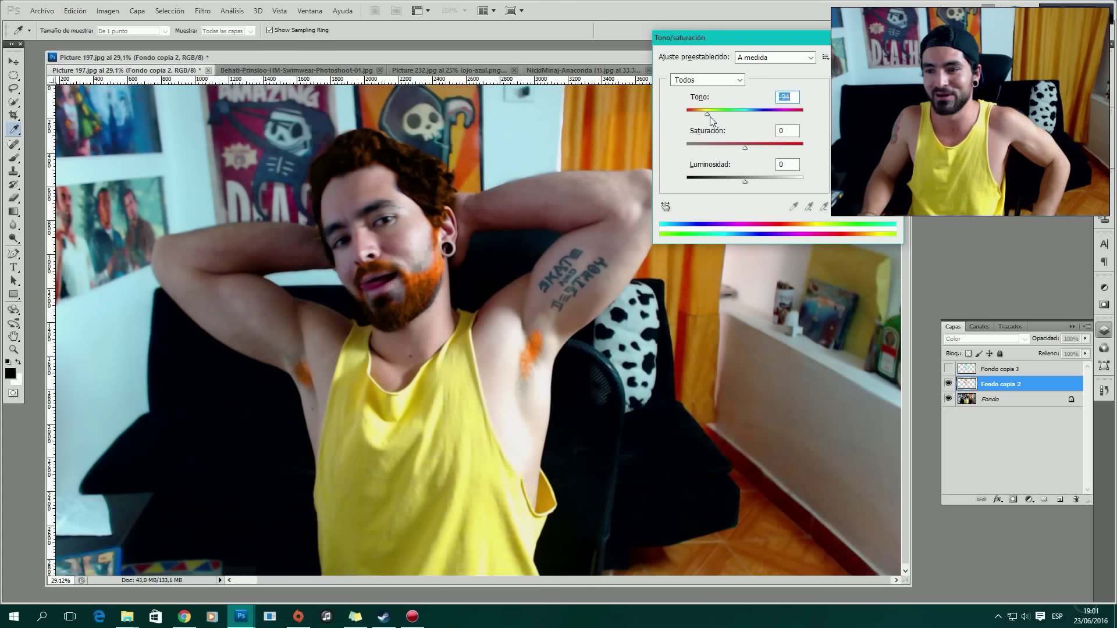
pyautogui.moveTo(708, 115); pyautogui.dragTo(703, 114)
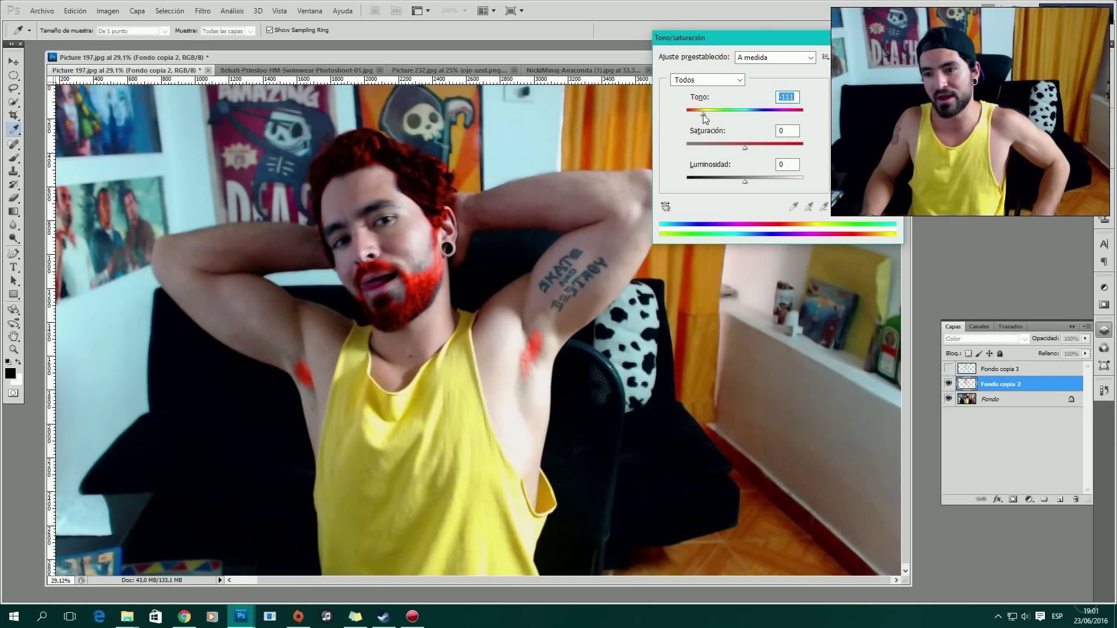
pyautogui.moveTo(703, 114); pyautogui.dragTo(699, 116)
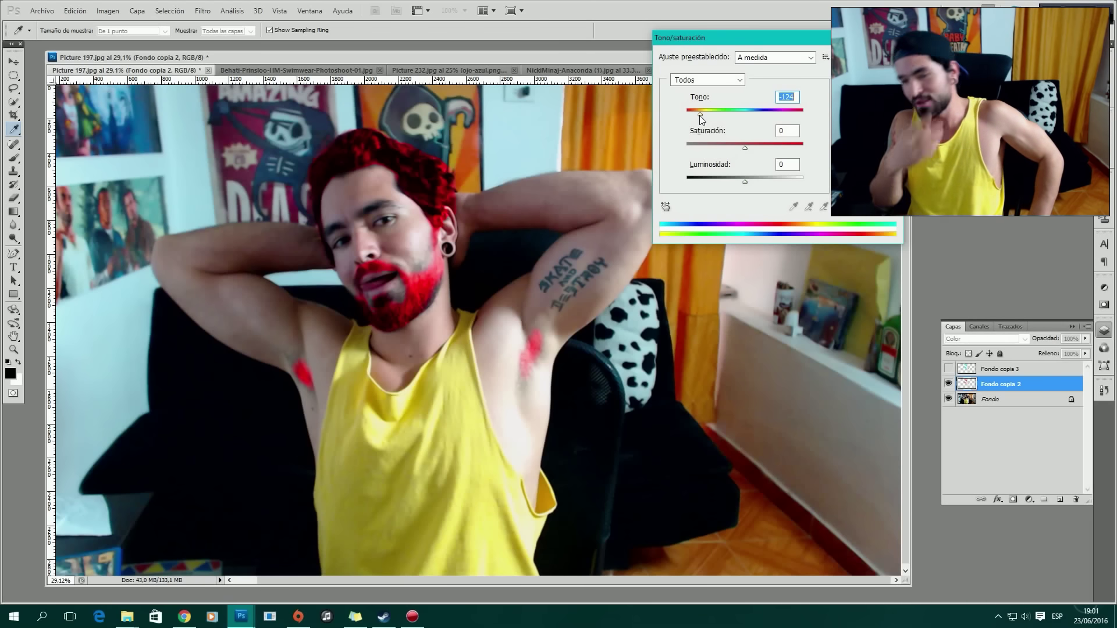
pyautogui.moveTo(698, 115); pyautogui.dragTo(683, 115)
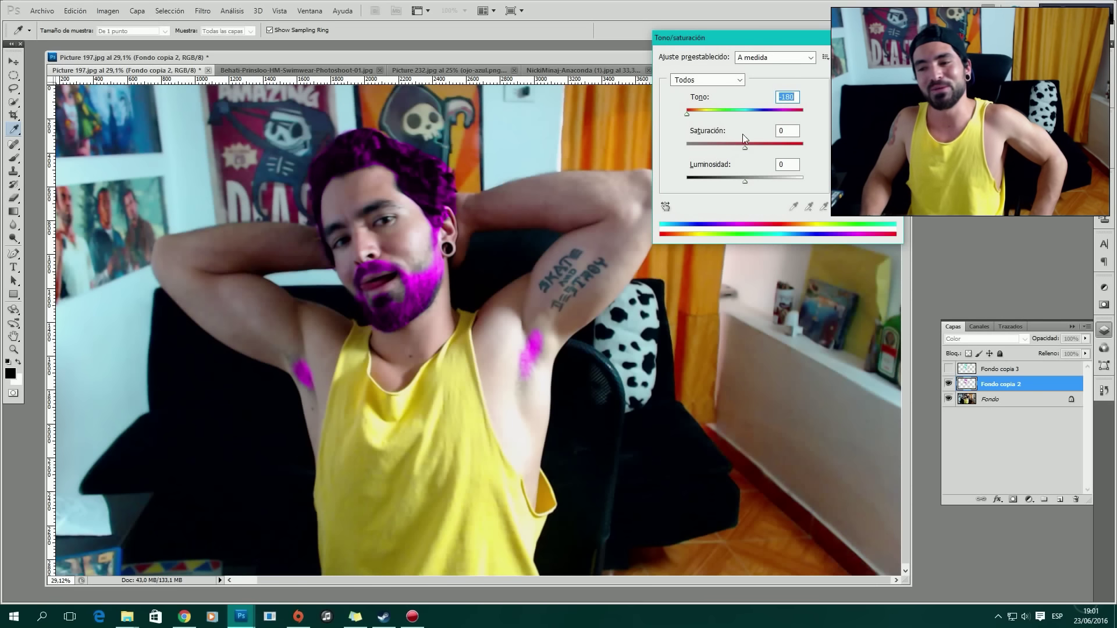
# - Set the hair layer's saturation to -68, lightness to +14 and hue to about +89, and apply the adjustment
pyautogui.moveTo(743, 147); pyautogui.dragTo(706, 145)
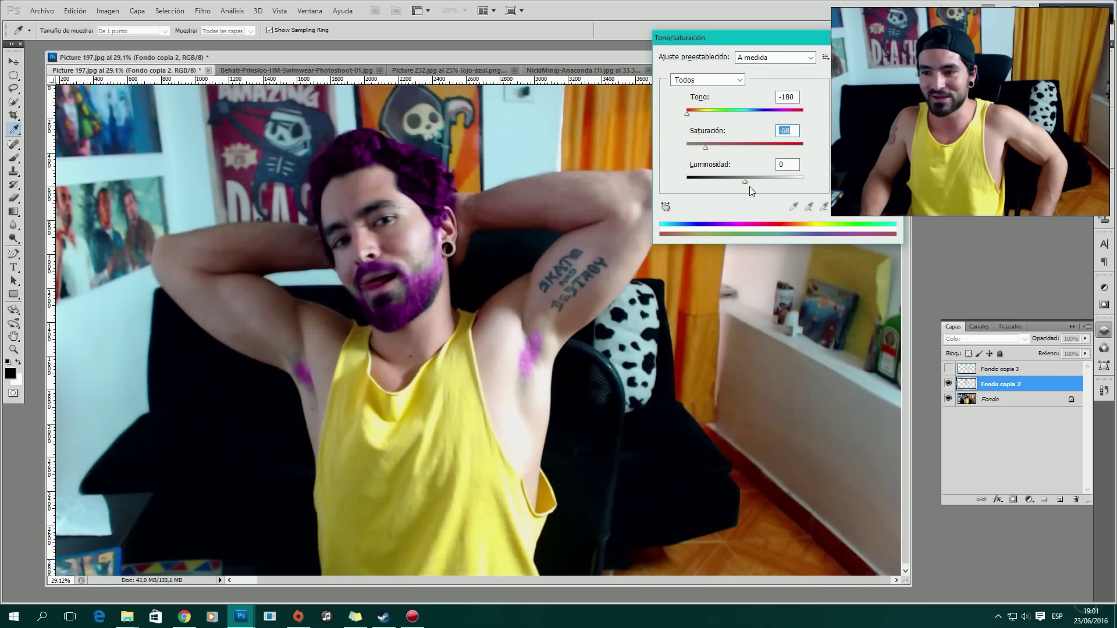
pyautogui.moveTo(745, 181); pyautogui.dragTo(753, 181)
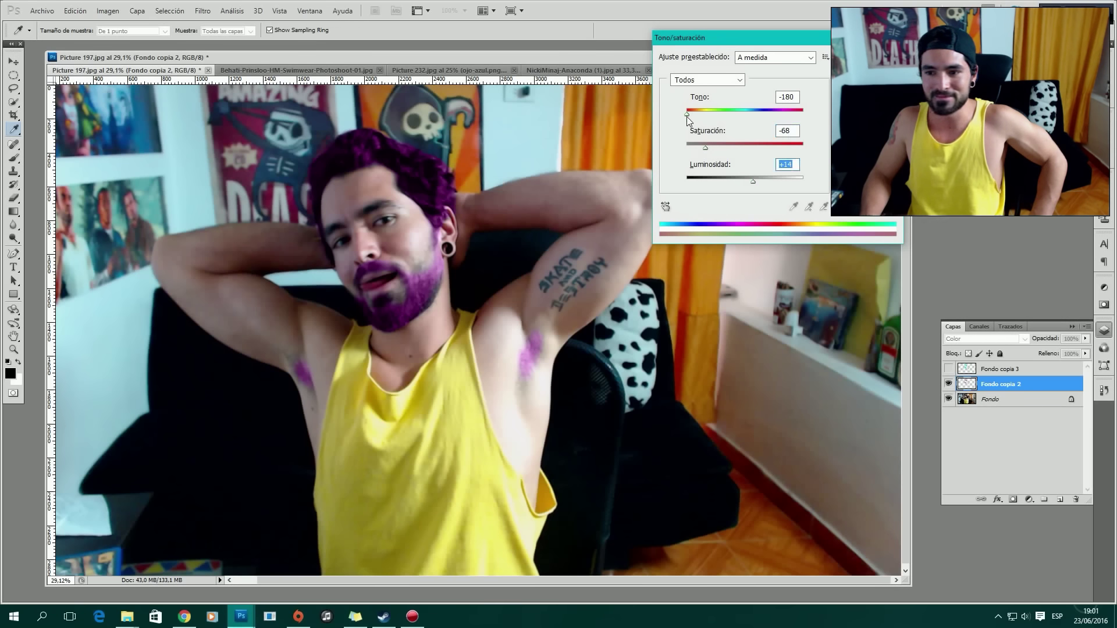
pyautogui.moveTo(688, 116)
pyautogui.mouseDown()
pyautogui.moveTo(711, 116)
pyautogui.moveTo(697, 118)
pyautogui.mouseUp()
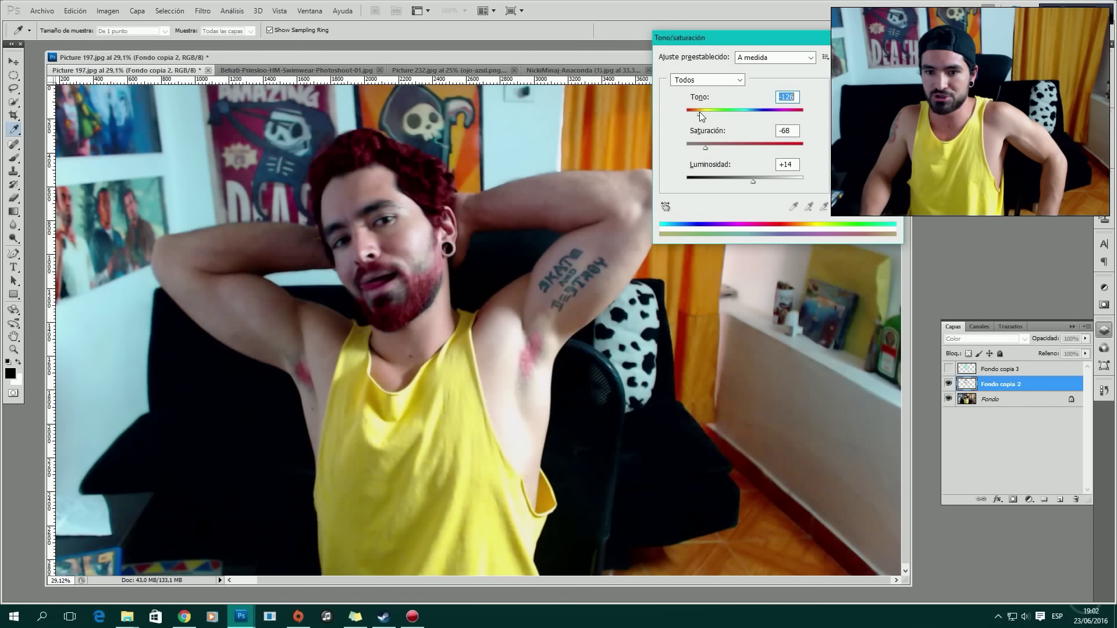
pyautogui.moveTo(699, 112); pyautogui.dragTo(780, 119)
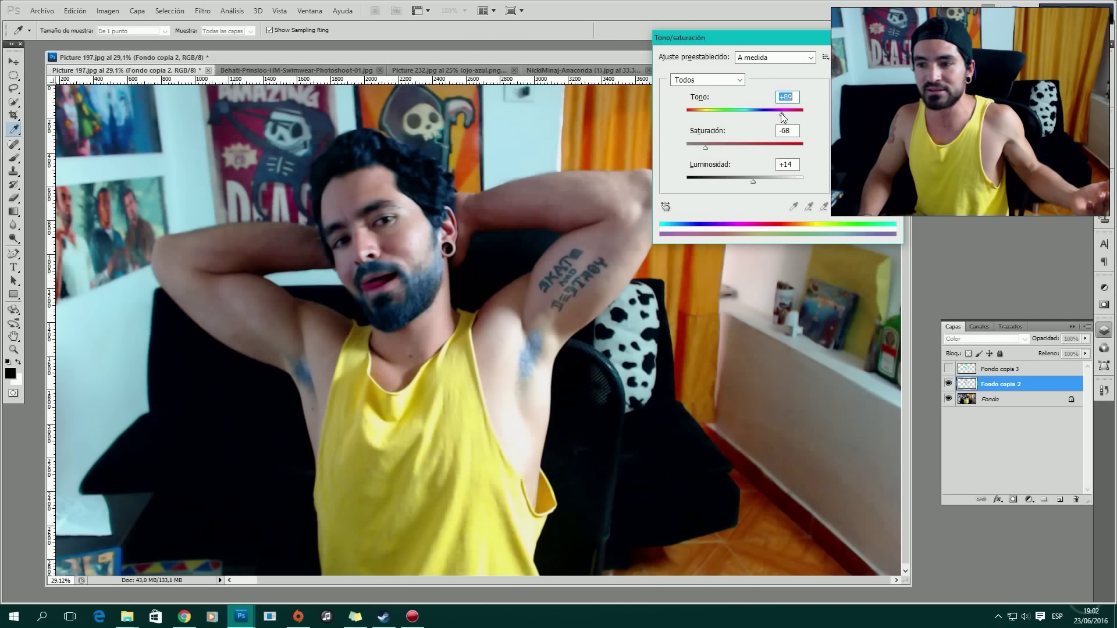
pyautogui.moveTo(780, 113)
pyautogui.mouseDown()
pyautogui.moveTo(803, 114)
pyautogui.moveTo(729, 122)
pyautogui.moveTo(781, 114)
pyautogui.mouseUp()
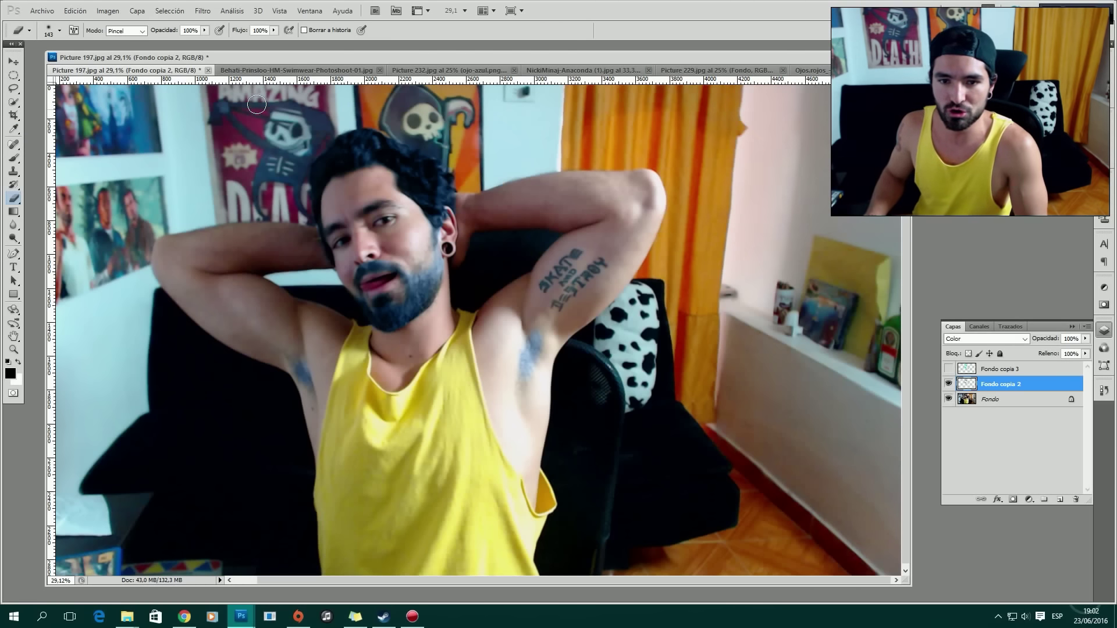
# - In the Behati-Prinsloo swimwear photo, duplicate the background layer and enlarge both bikini cups moderately with Liquify's Bloat tool
pyautogui.click(277, 71)
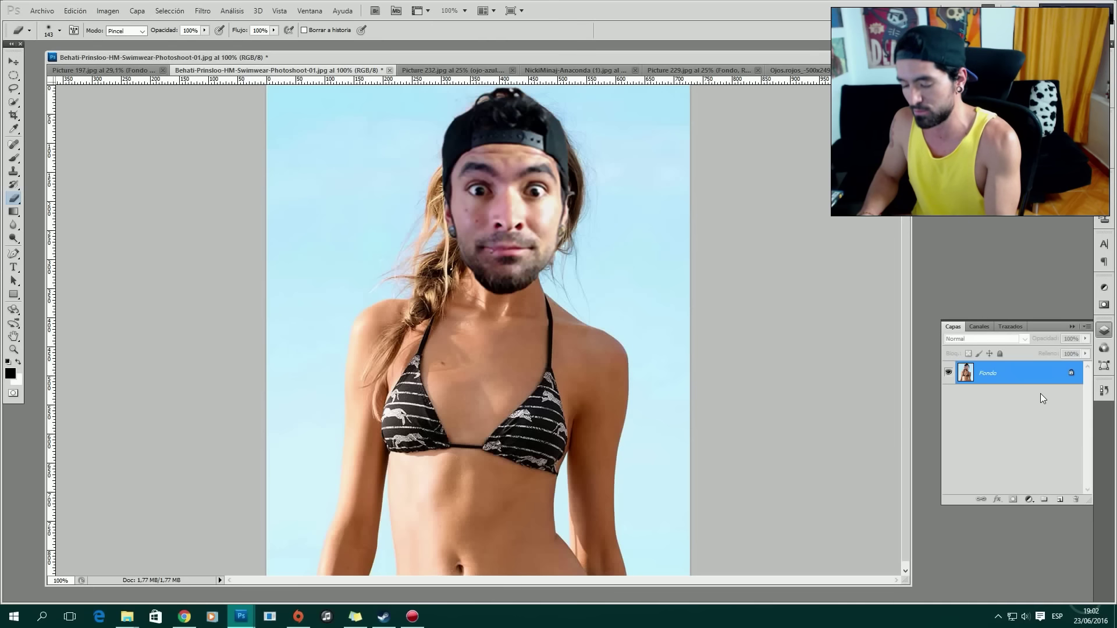
pyautogui.hotkey('ctrl', 'j')
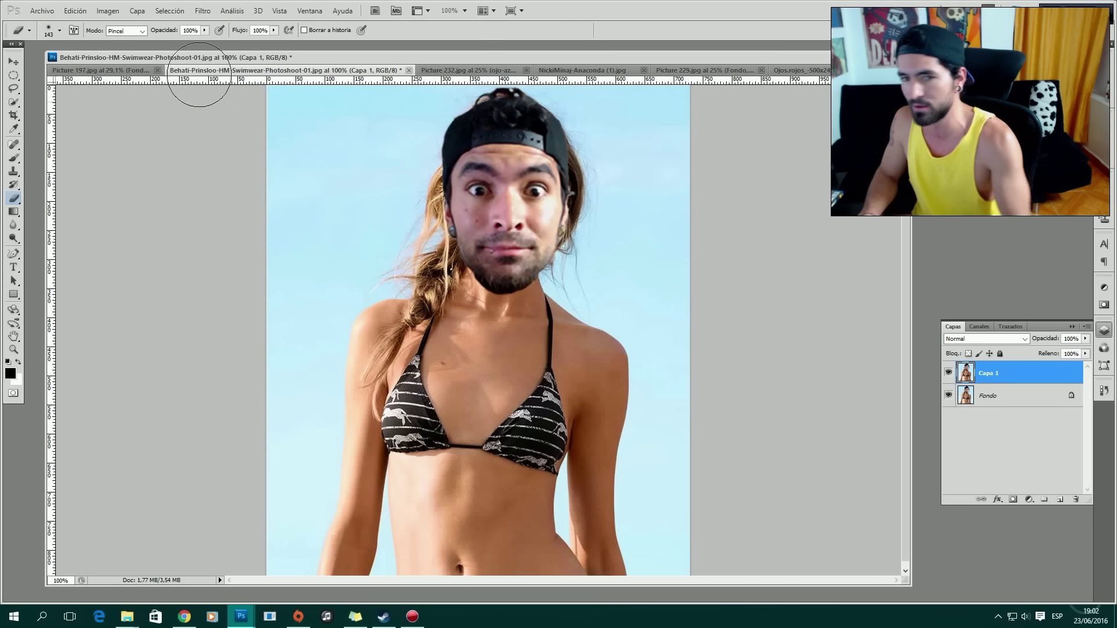
pyautogui.click(202, 10)
pyautogui.click(214, 77)
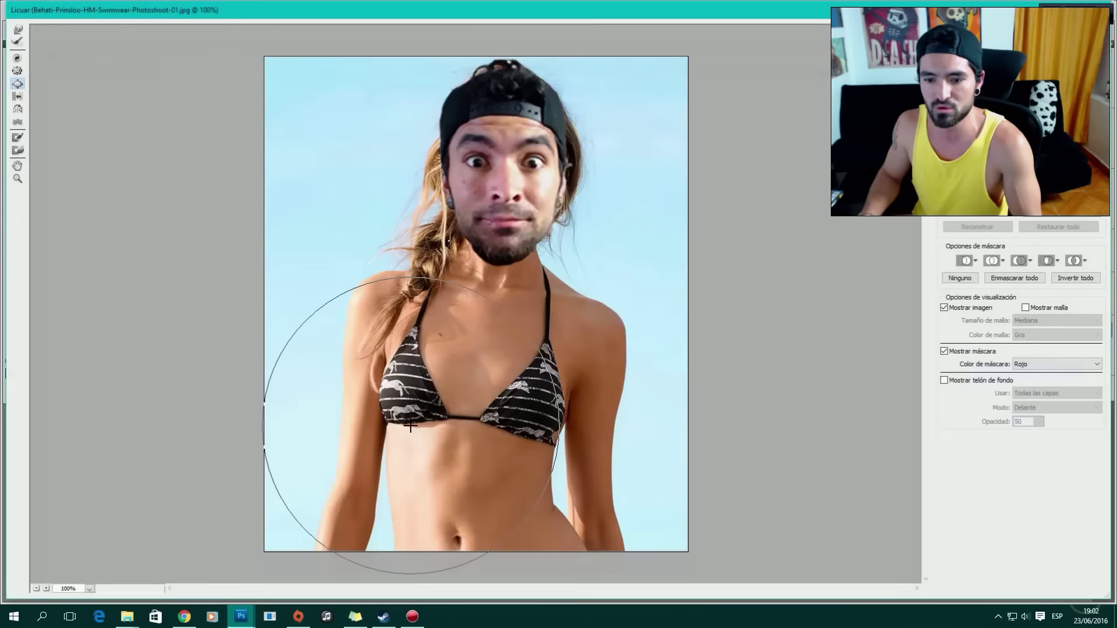
pyautogui.moveTo(408, 395); pyautogui.dragTo(408, 395)
pyautogui.moveTo(547, 415); pyautogui.dragTo(547, 415)
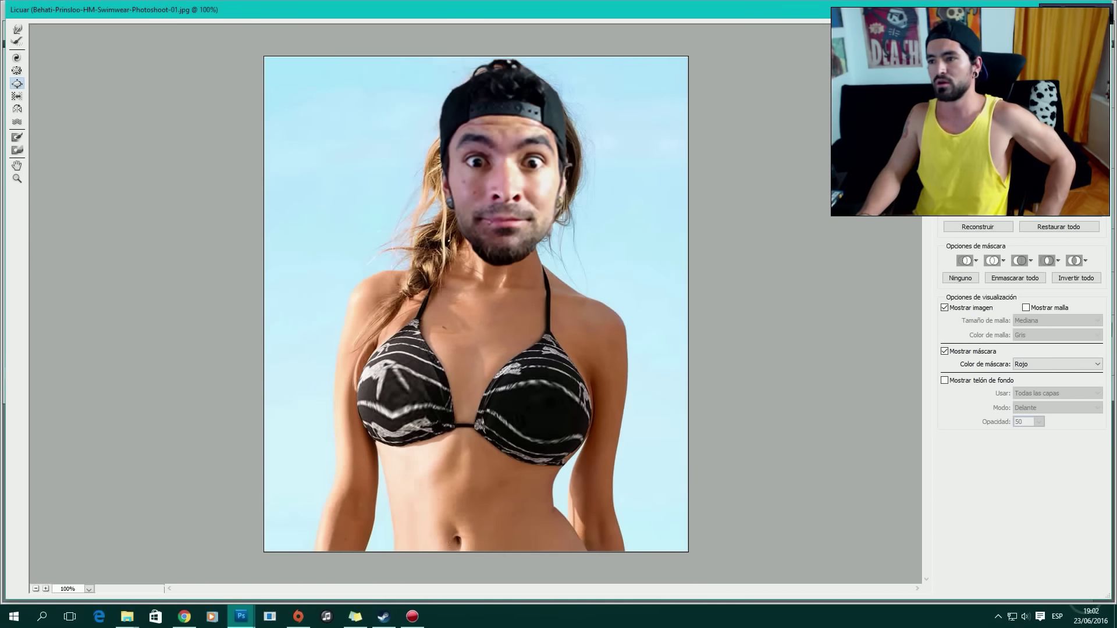
pyautogui.press('Return')
# - Toggle the Capa 1 layer's visibility repeatedly to compare the liquified figure with the original
pyautogui.click(950, 373)
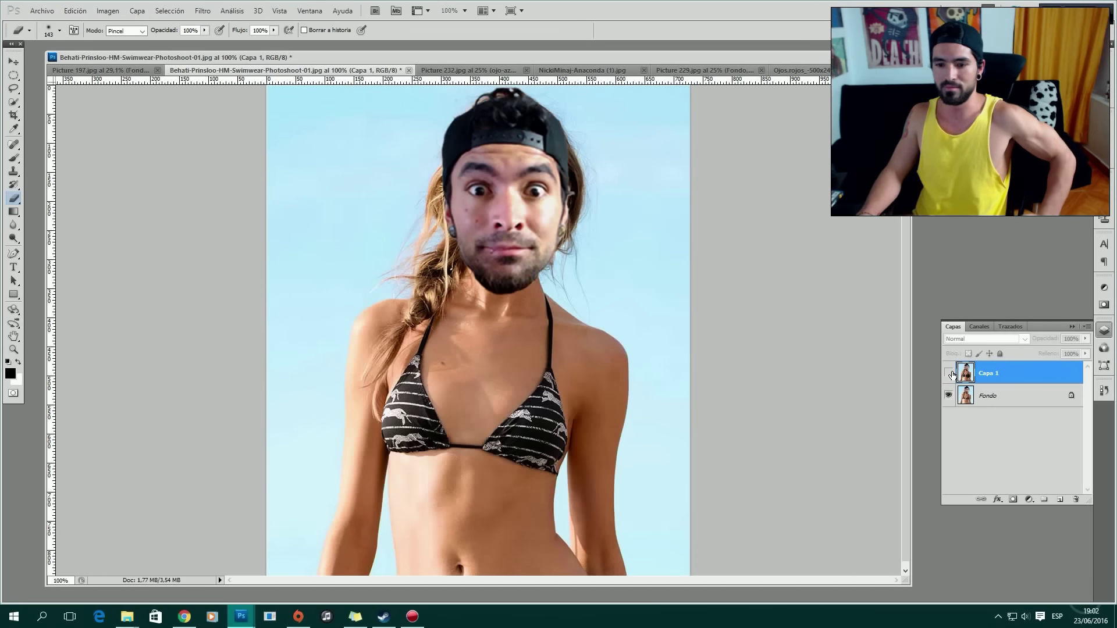
pyautogui.click(950, 373)
pyautogui.click(949, 372)
pyautogui.click(949, 373)
pyautogui.click(950, 373)
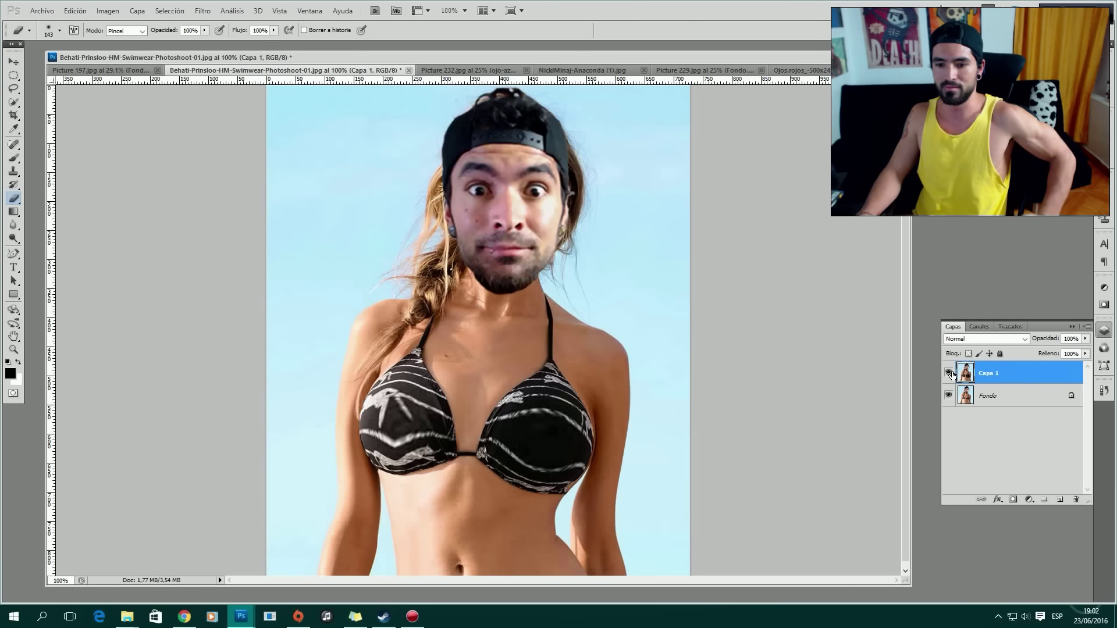
pyautogui.click(949, 373)
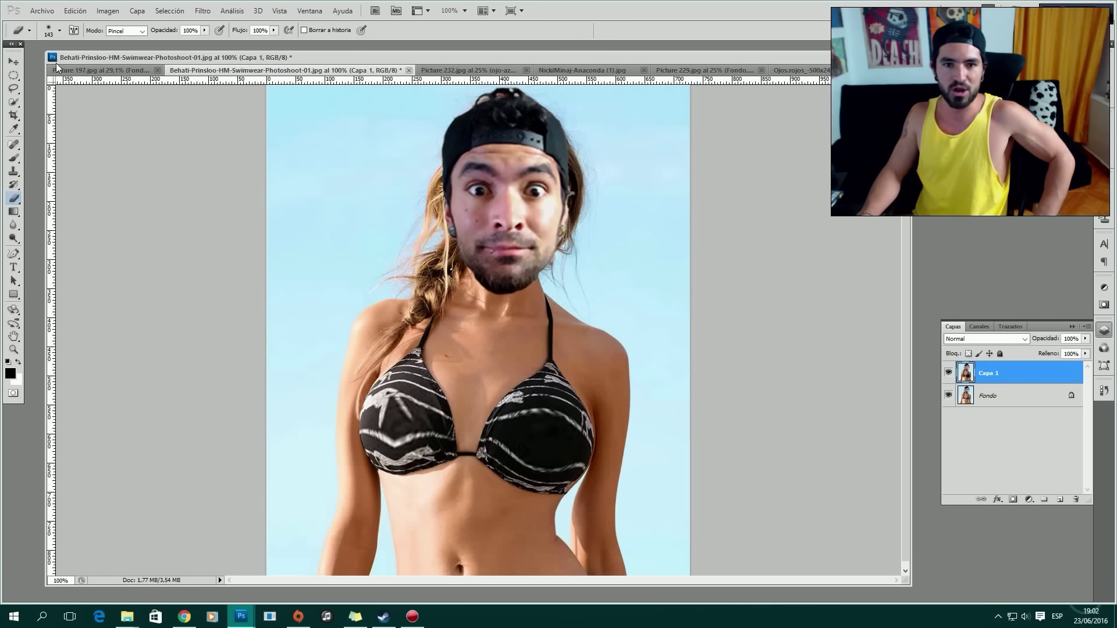
# - Reopen Liquify on Capa 1 and bloat both bikini cups to an exaggerated size
pyautogui.click(202, 10)
pyautogui.click(218, 80)
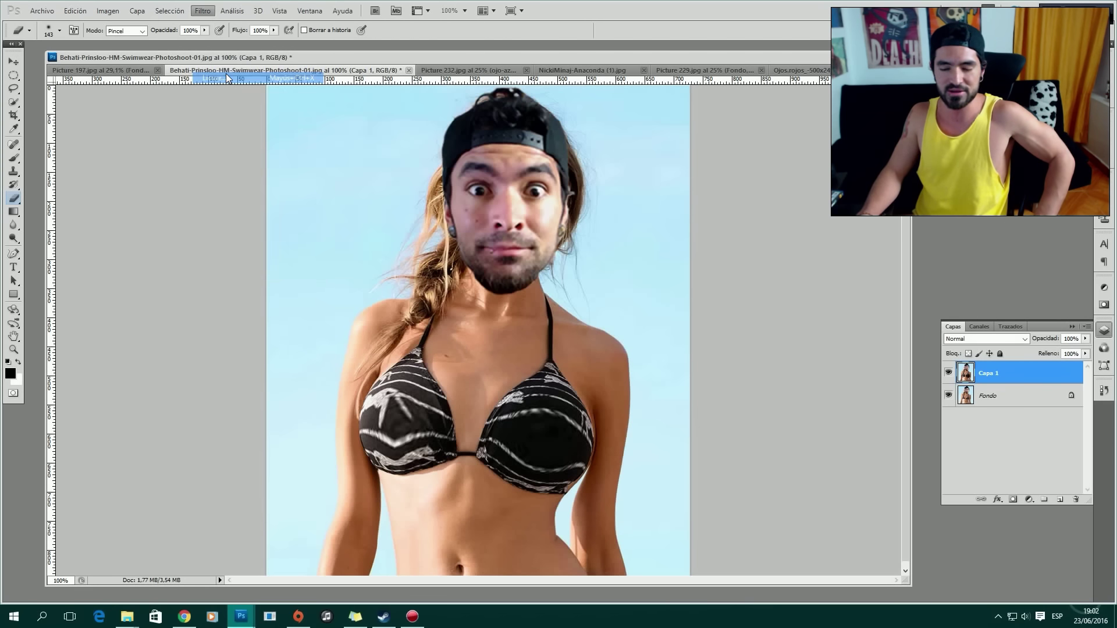
pyautogui.moveTo(375, 399)
pyautogui.mouseDown()
pyautogui.moveTo(343, 434)
pyautogui.moveTo(468, 425)
pyautogui.moveTo(385, 388)
pyautogui.moveTo(317, 338)
pyautogui.moveTo(372, 401)
pyautogui.mouseUp()
pyautogui.moveTo(599, 419)
pyautogui.mouseDown()
pyautogui.moveTo(649, 432)
pyautogui.moveTo(600, 410)
pyautogui.mouseUp()
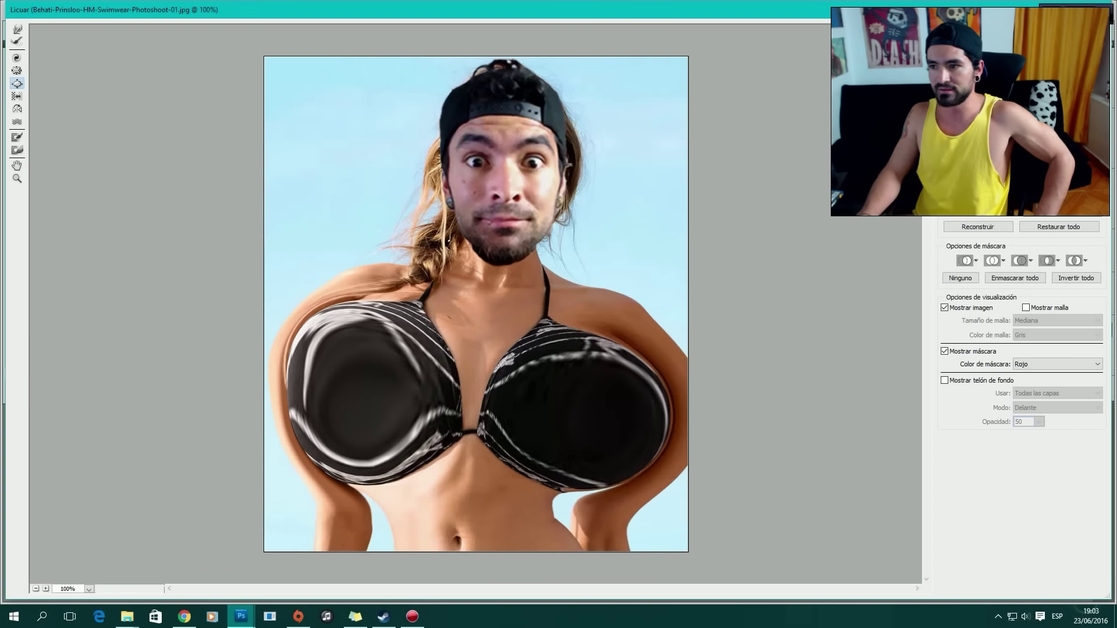
pyautogui.press('Return')
# - Hide and show Capa 1 to compare the exaggerated version with the original photo
pyautogui.click(947, 374)
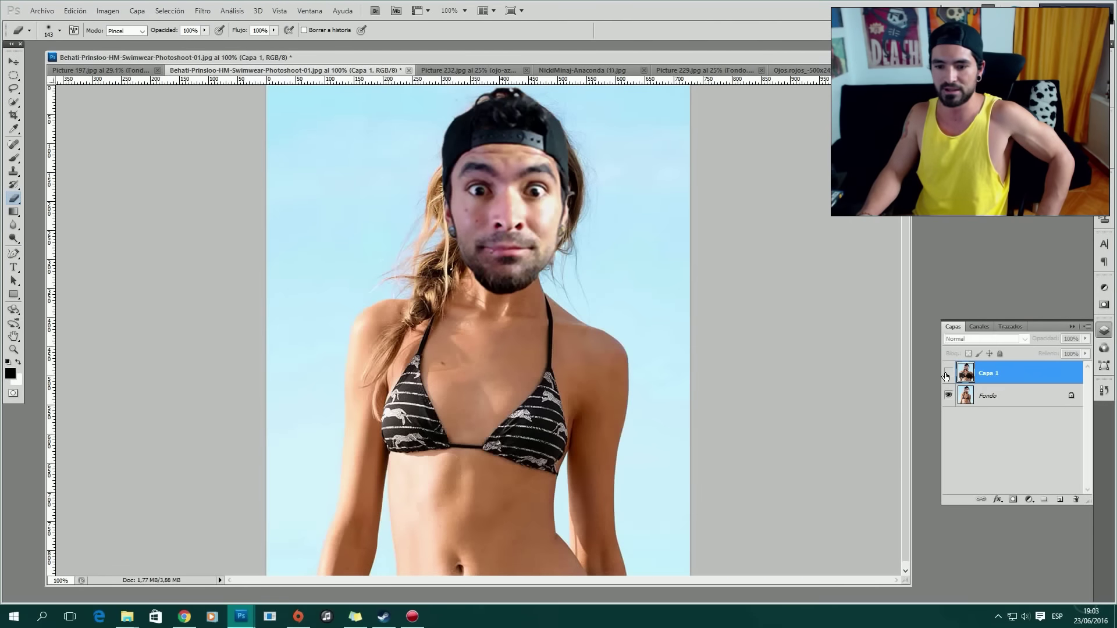
pyautogui.click(947, 374)
pyautogui.click(947, 374)
# - In Picture 232.jpg, show both ojo-azul eye layers over the closed eyes
pyautogui.click(459, 70)
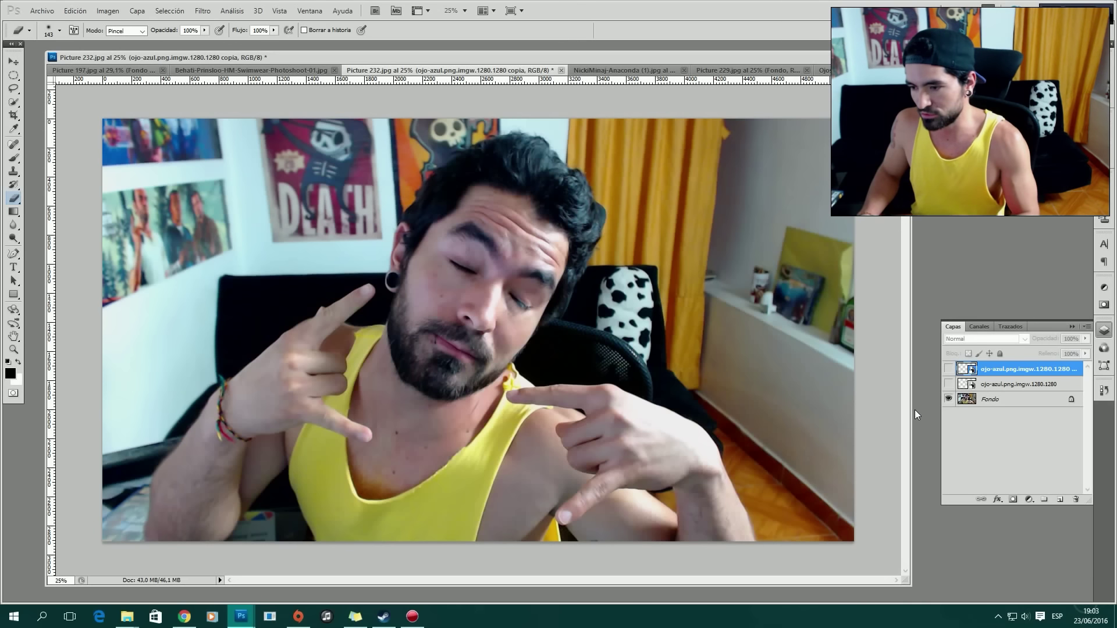
pyautogui.click(949, 370)
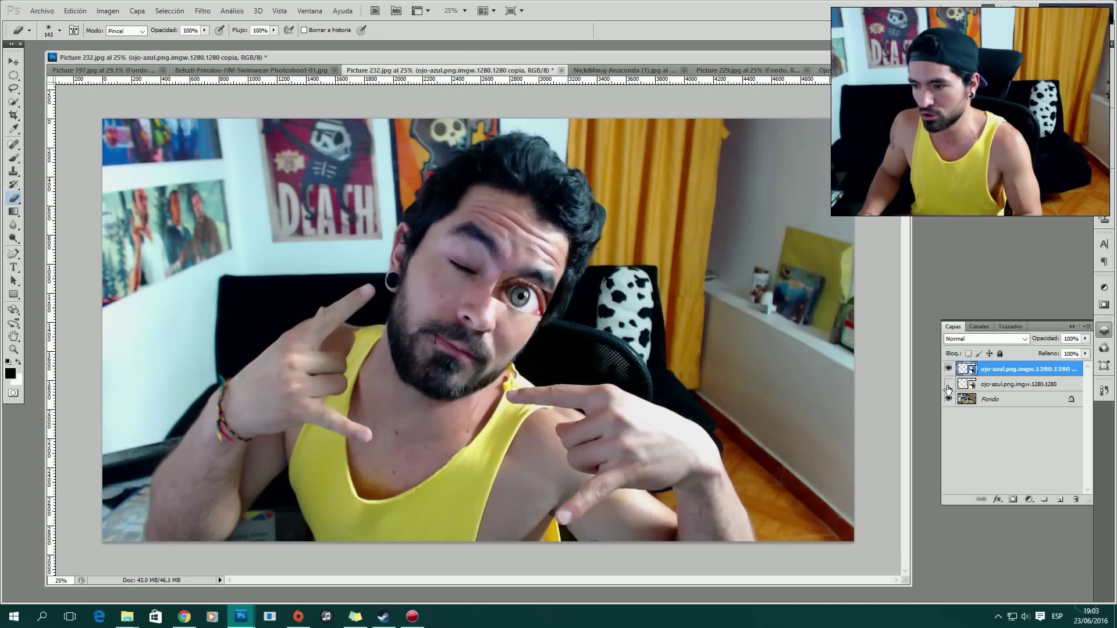
pyautogui.click(948, 384)
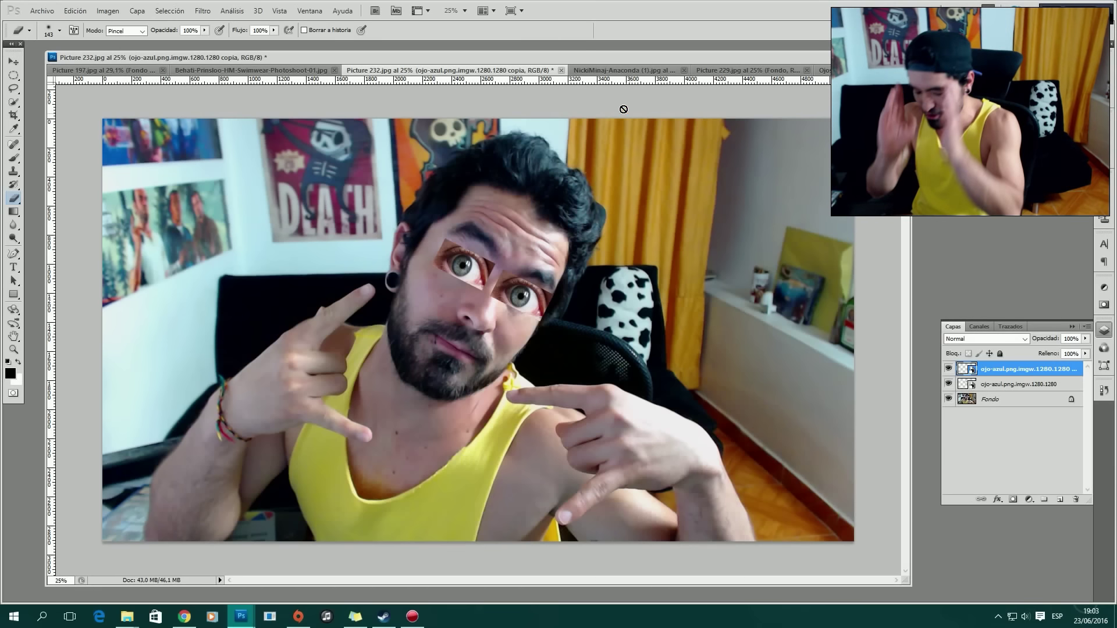
# - In NickiMinaj-Anaconda (1).jpg, show the nmkhghghft copia layer behind the two circular cut-outs
pyautogui.click(605, 71)
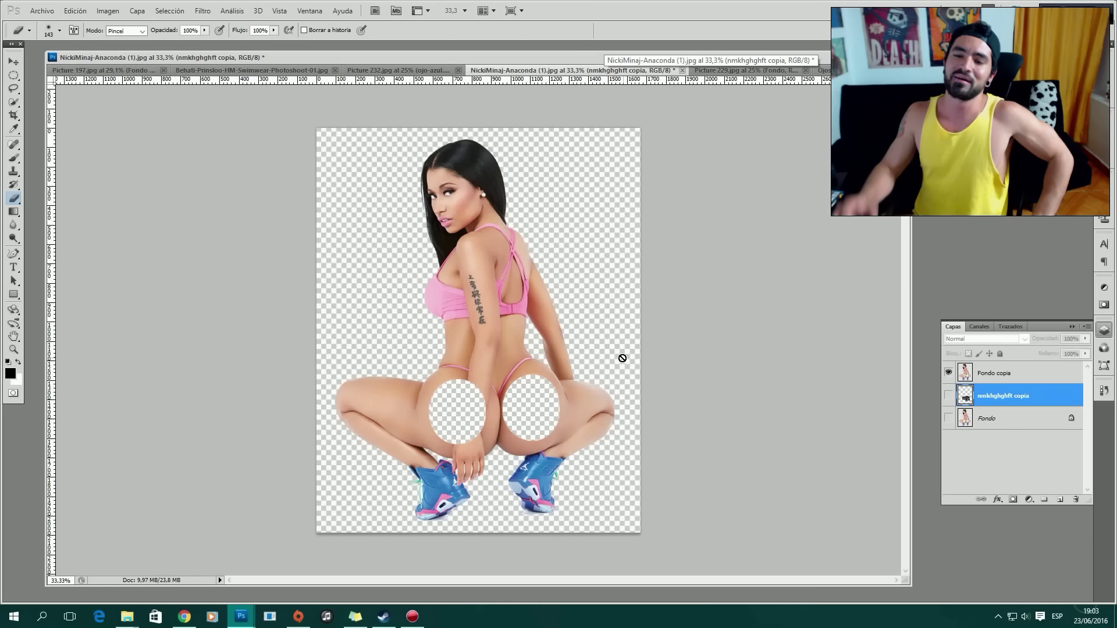
pyautogui.click(949, 396)
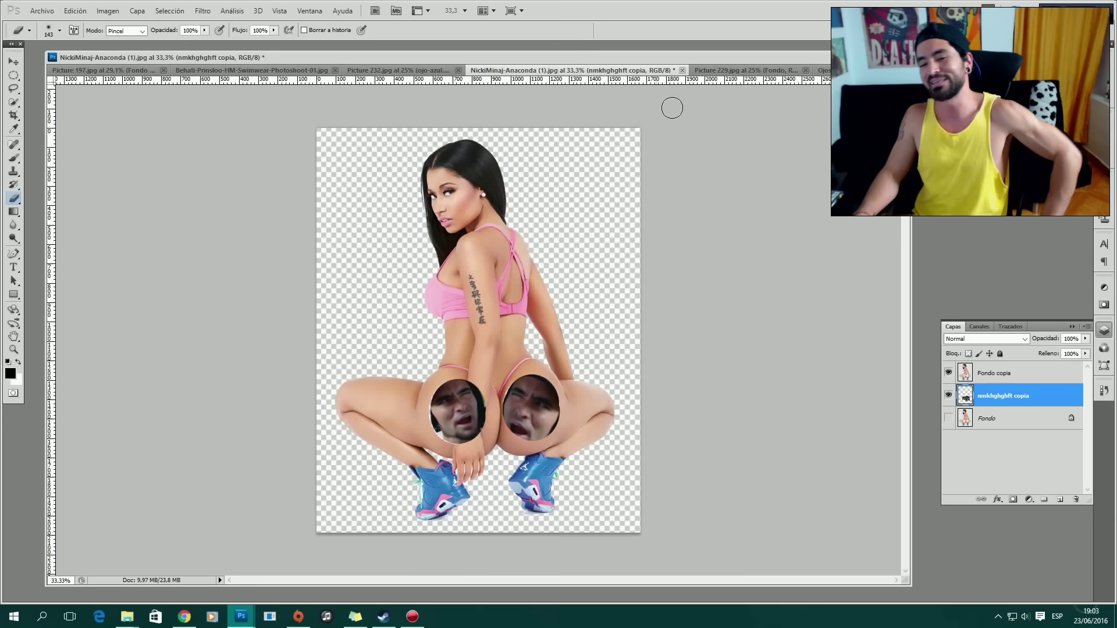
# - In Picture 229.jpg, duplicate the Fondo layer and set the foreground colour to bright green (00ff0c)
pyautogui.click(725, 70)
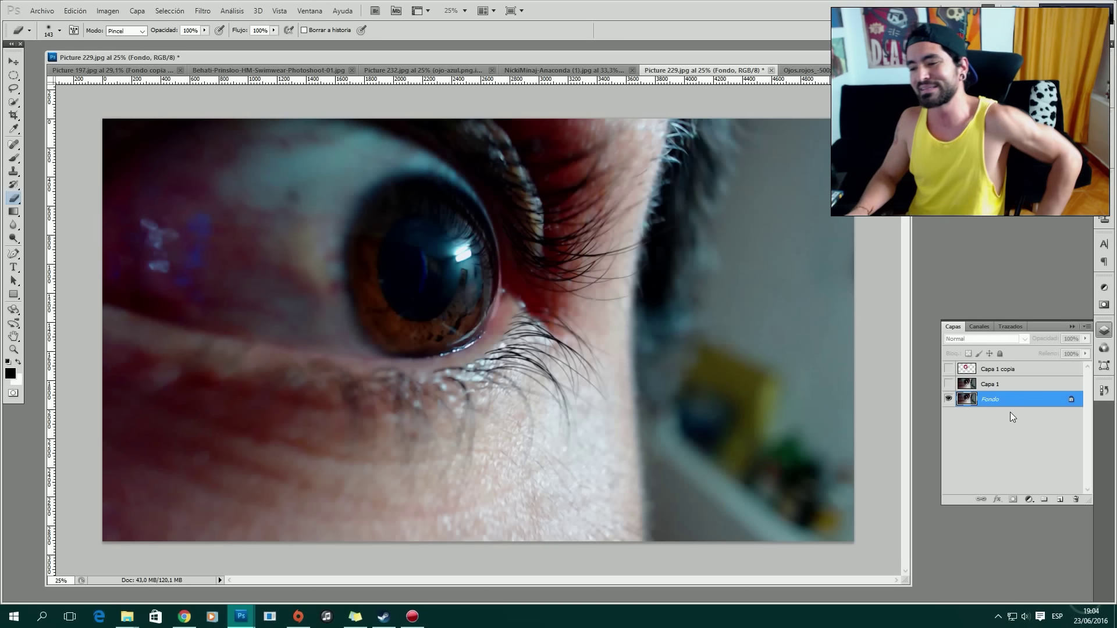
pyautogui.hotkey('ctrl', 'j')
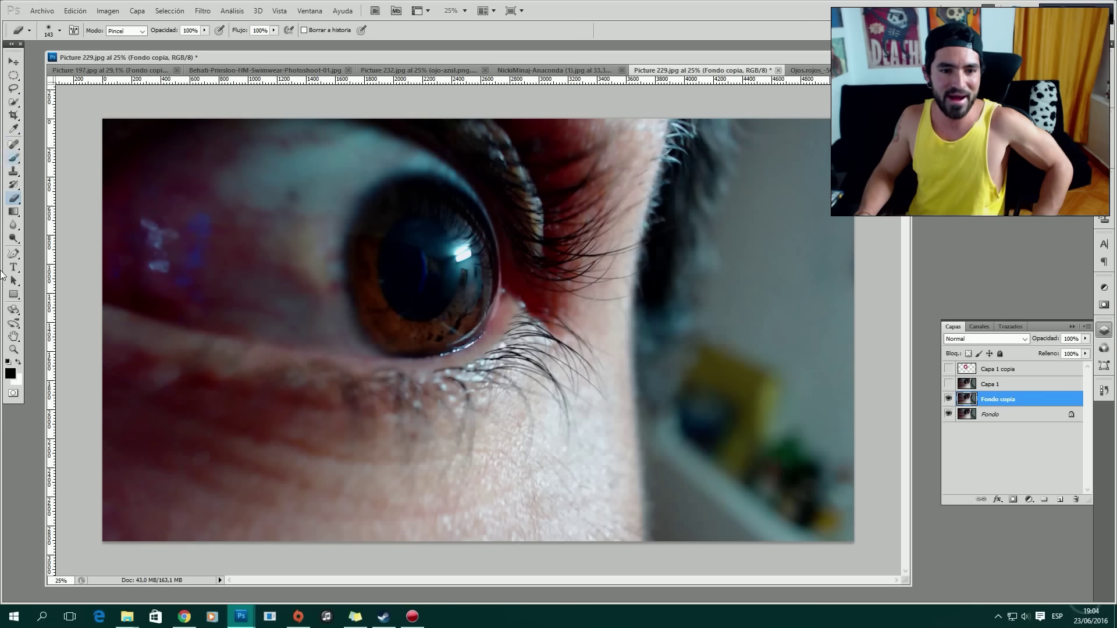
pyautogui.press('i')
pyautogui.click(10, 373)
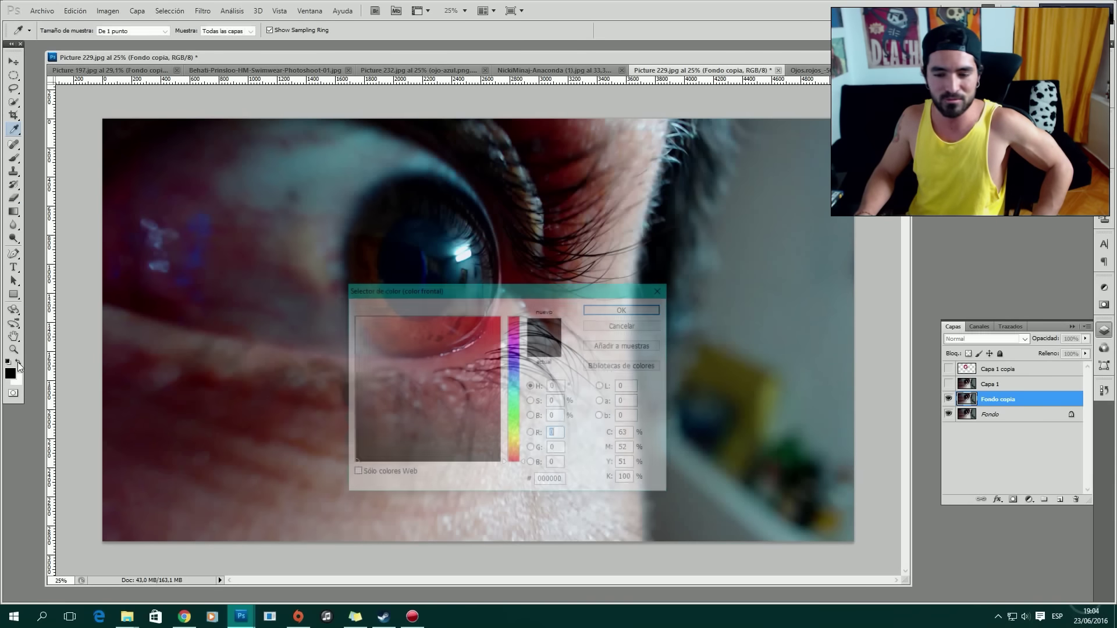
pyautogui.click(516, 418)
pyautogui.click(499, 317)
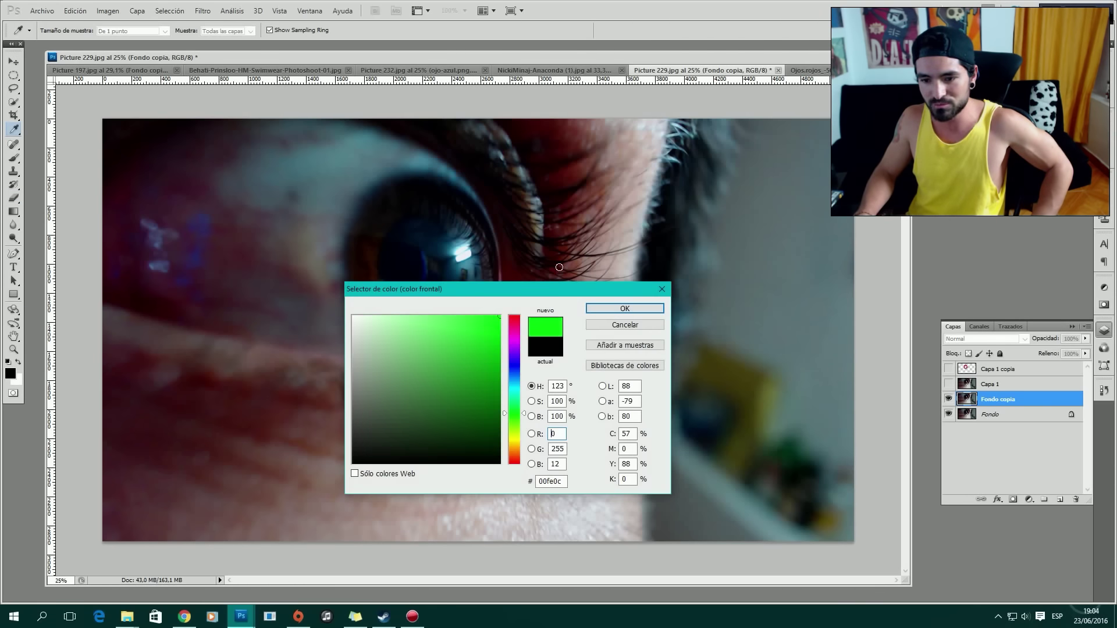
pyautogui.click(624, 308)
# - Paint a green ring over the iris on Fondo copia, leaving the pupil clear, and set the layer's blend mode to Luz suave
pyautogui.press('b')
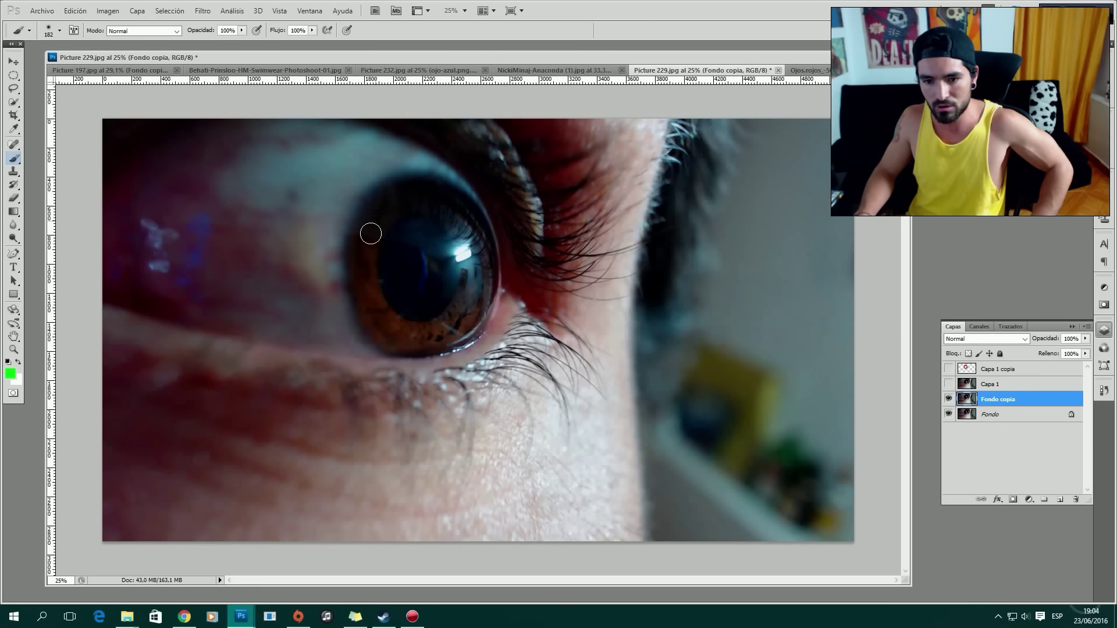
pyautogui.moveTo(371, 218)
pyautogui.mouseDown()
pyautogui.moveTo(372, 310)
pyautogui.moveTo(394, 333)
pyautogui.moveTo(423, 336)
pyautogui.moveTo(465, 312)
pyautogui.moveTo(485, 246)
pyautogui.moveTo(459, 206)
pyautogui.moveTo(432, 198)
pyautogui.moveTo(376, 221)
pyautogui.moveTo(394, 195)
pyautogui.moveTo(429, 189)
pyautogui.moveTo(368, 218)
pyautogui.moveTo(356, 242)
pyautogui.moveTo(365, 292)
pyautogui.moveTo(408, 344)
pyautogui.mouseUp()
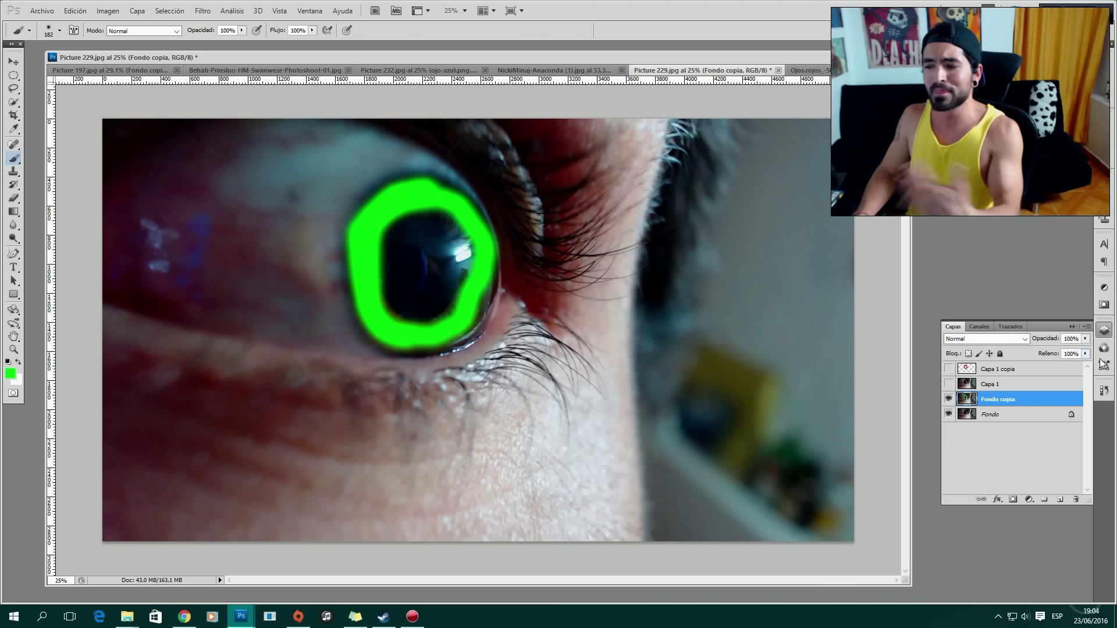
pyautogui.click(1024, 339)
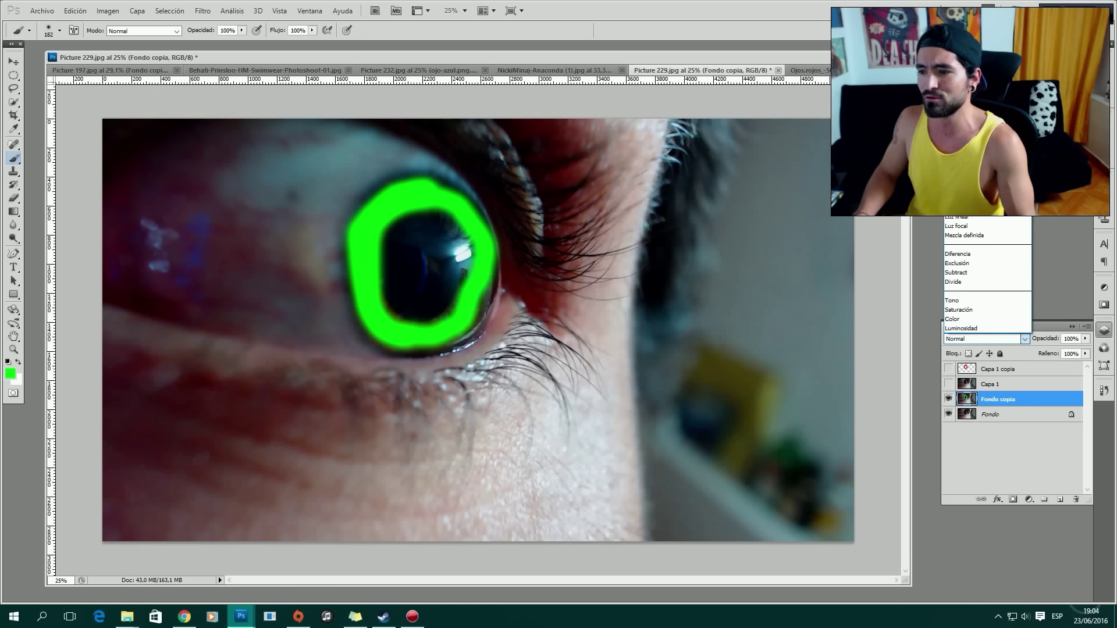
pyautogui.click(960, 188)
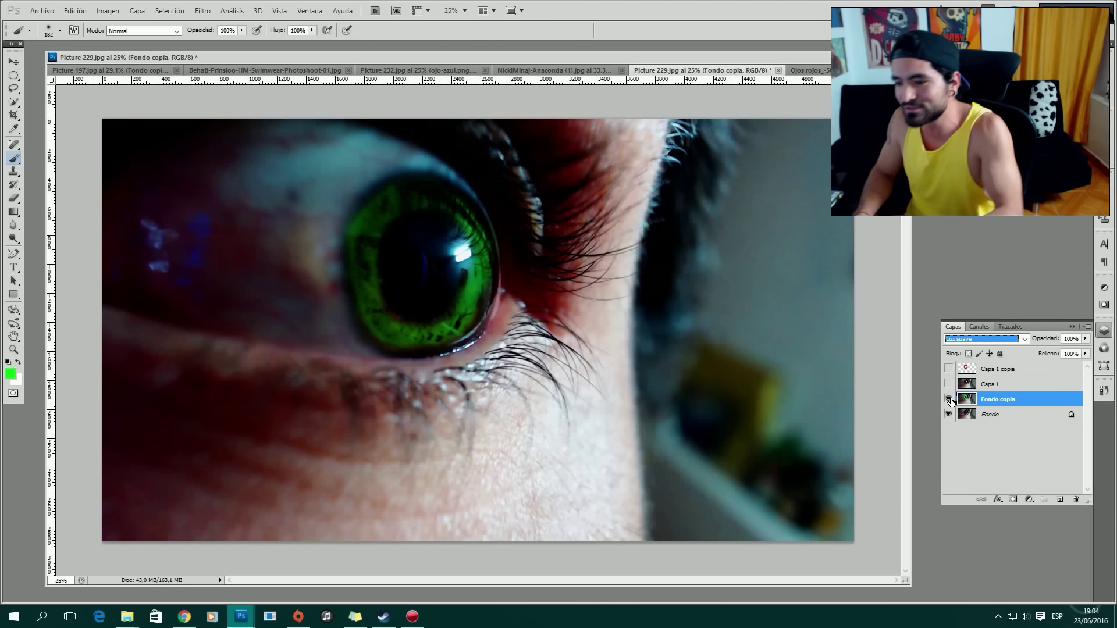
# - Hide Fondo copia and show the Capa 1 and Capa 1 copia layers in its place
pyautogui.click(949, 399)
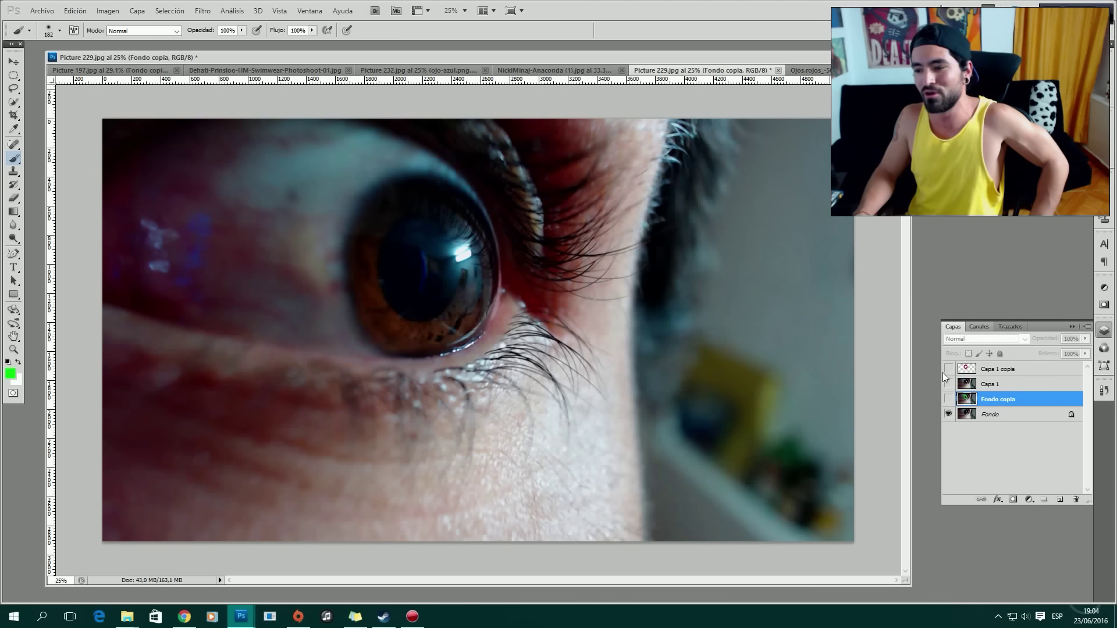
pyautogui.click(949, 384)
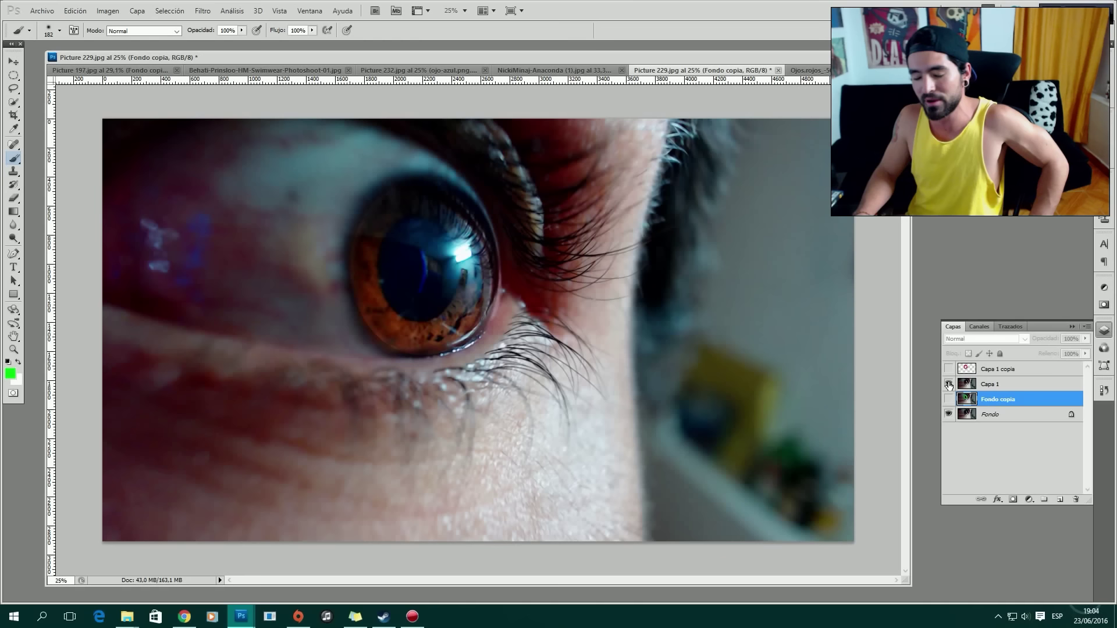
pyautogui.click(949, 369)
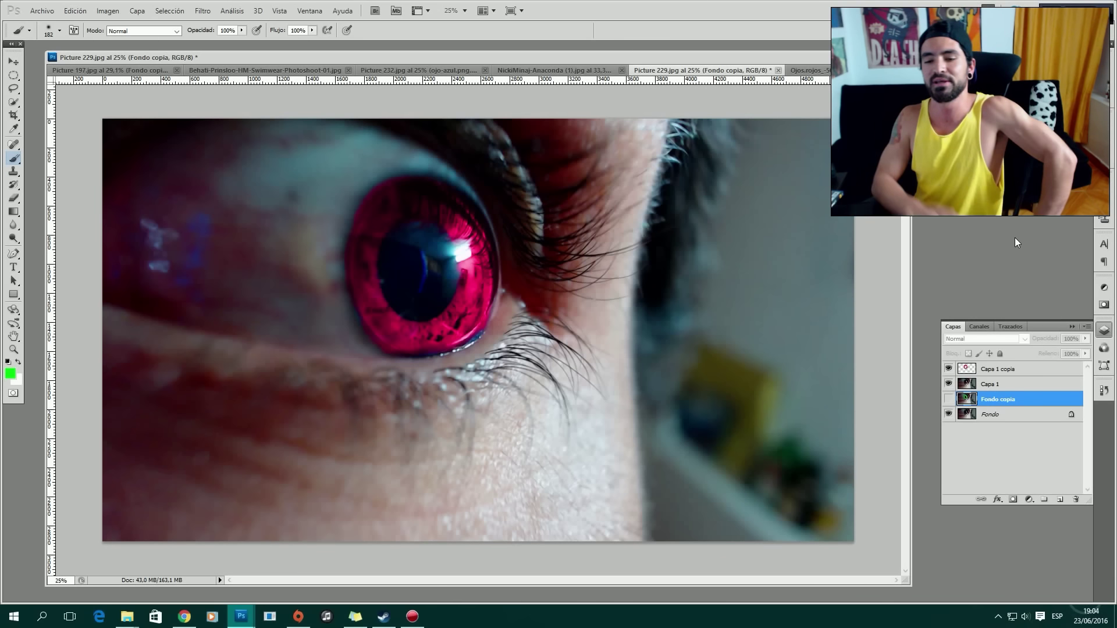
# - In Ojos.rojos_-500x249.jpg, duplicate the Fondo layer and set the foreground colour to white
pyautogui.click(799, 69)
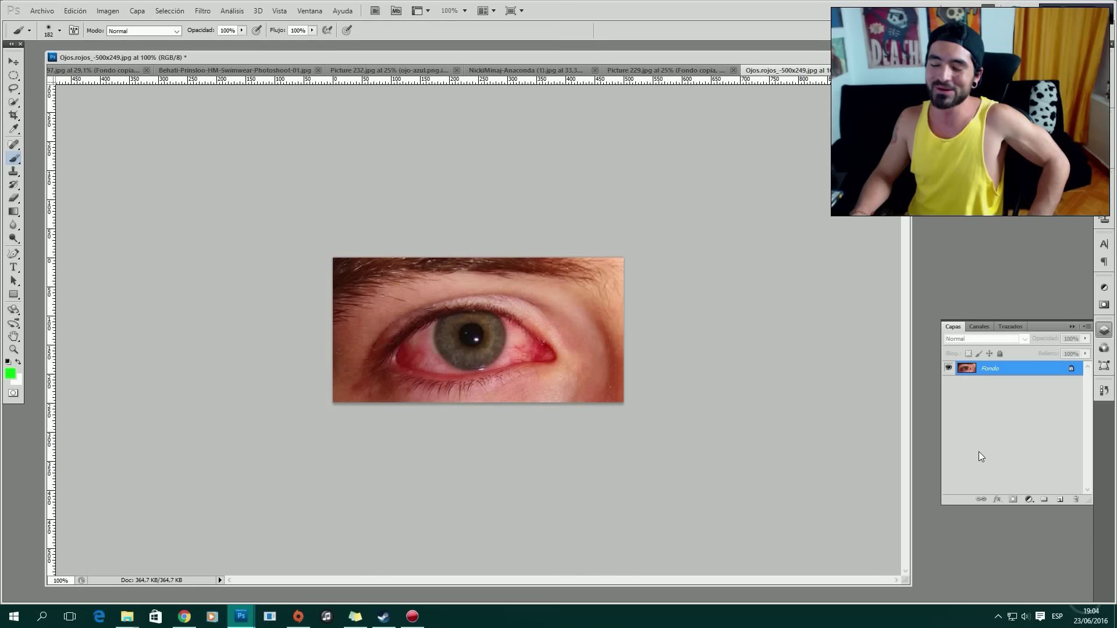
pyautogui.hotkey('ctrl', 'j')
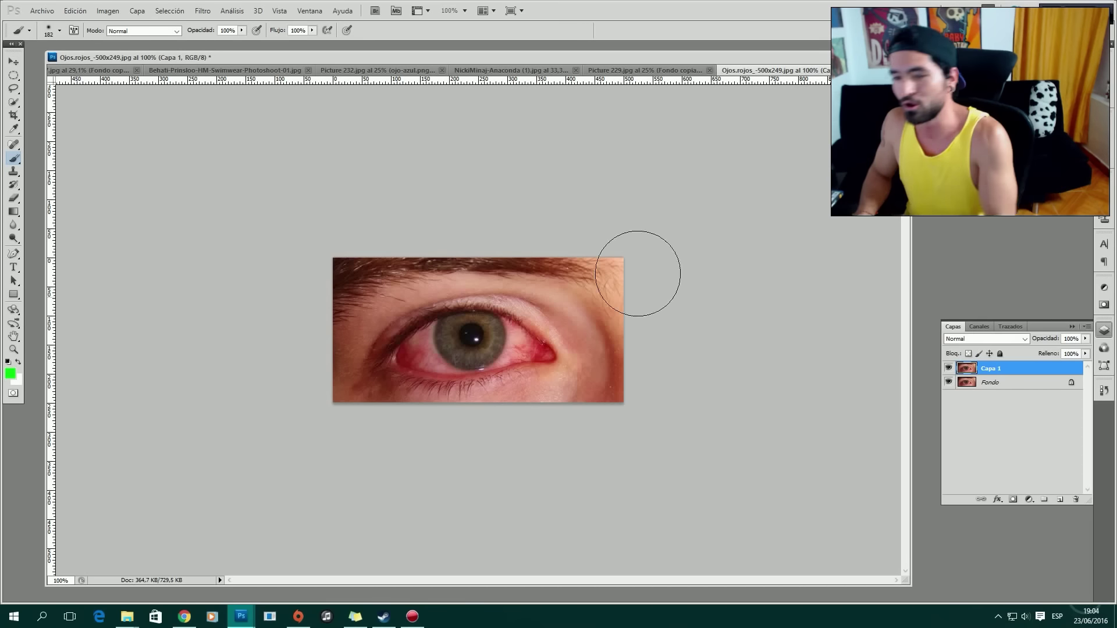
pyautogui.click(9, 377)
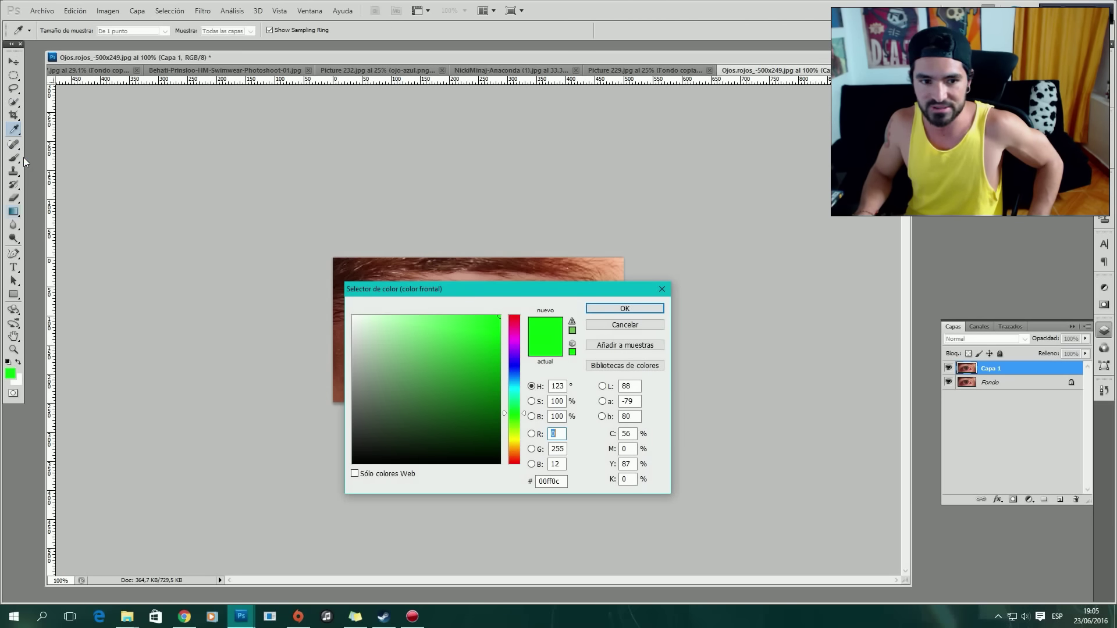
pyautogui.click(662, 289)
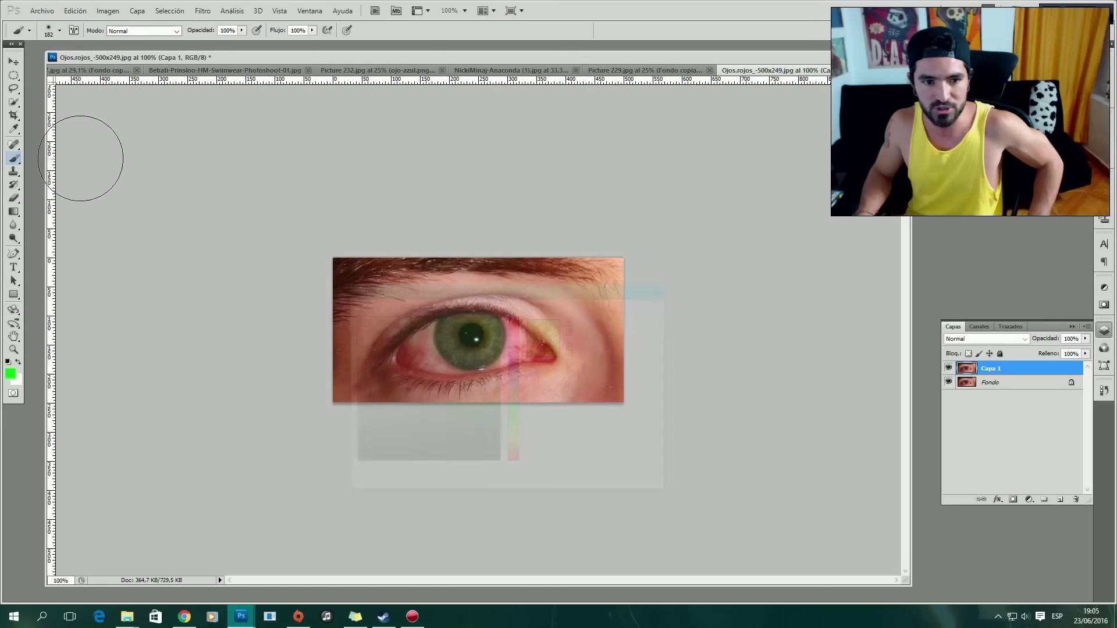
pyautogui.click(10, 373)
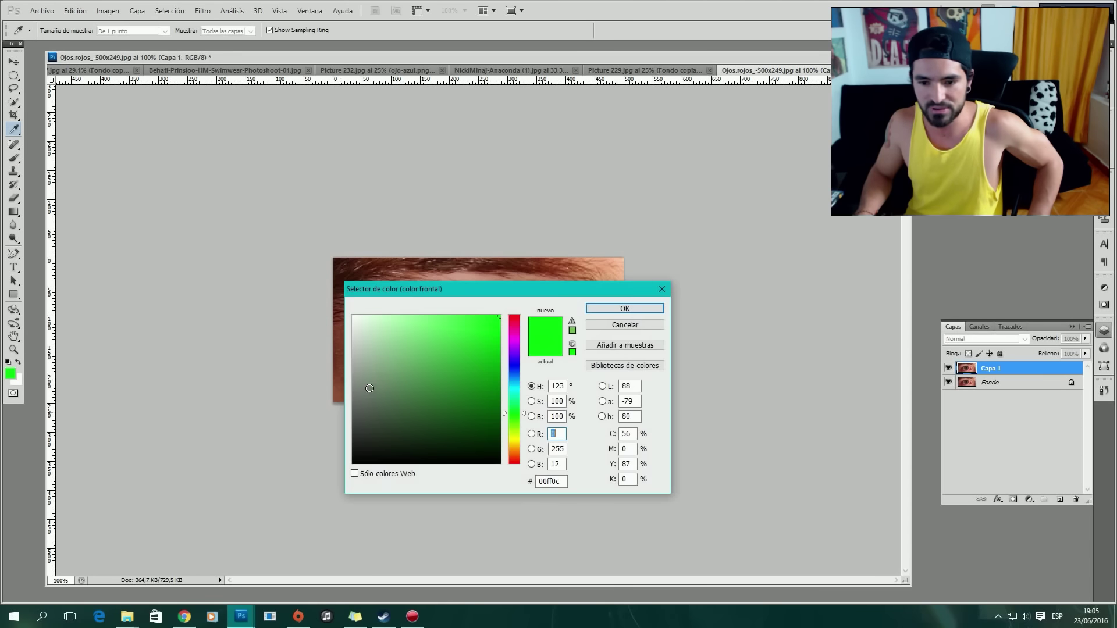
pyautogui.moveTo(391, 367); pyautogui.dragTo(354, 316)
pyautogui.click(624, 309)
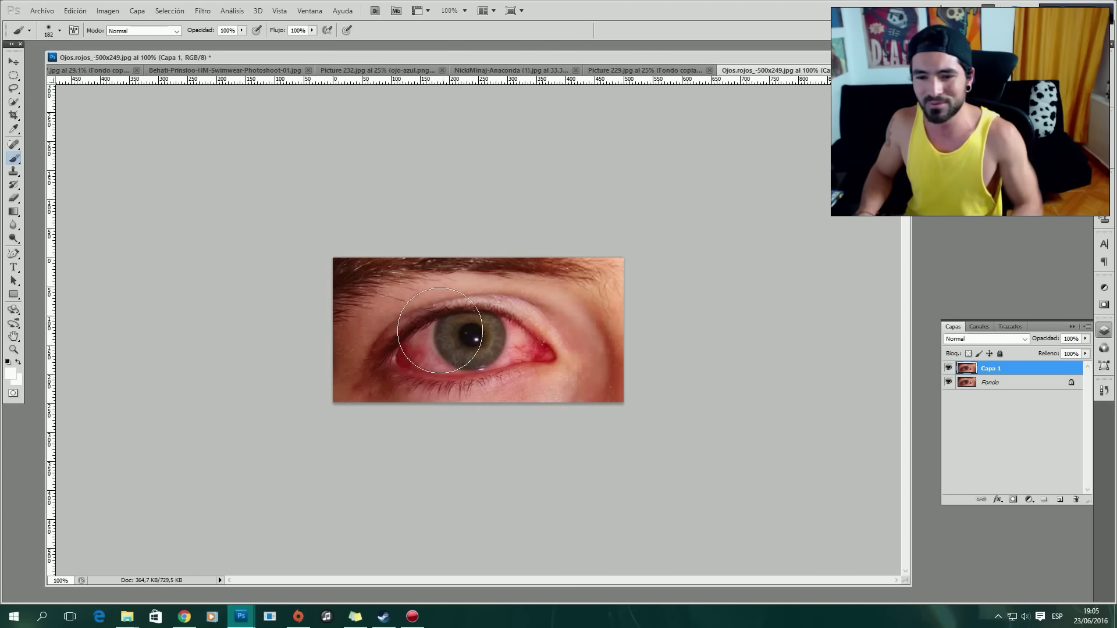
# - Reduce the brush size to 40 px and paint the reddened areas around the iris white on Capa 1
pyautogui.click(52, 34)
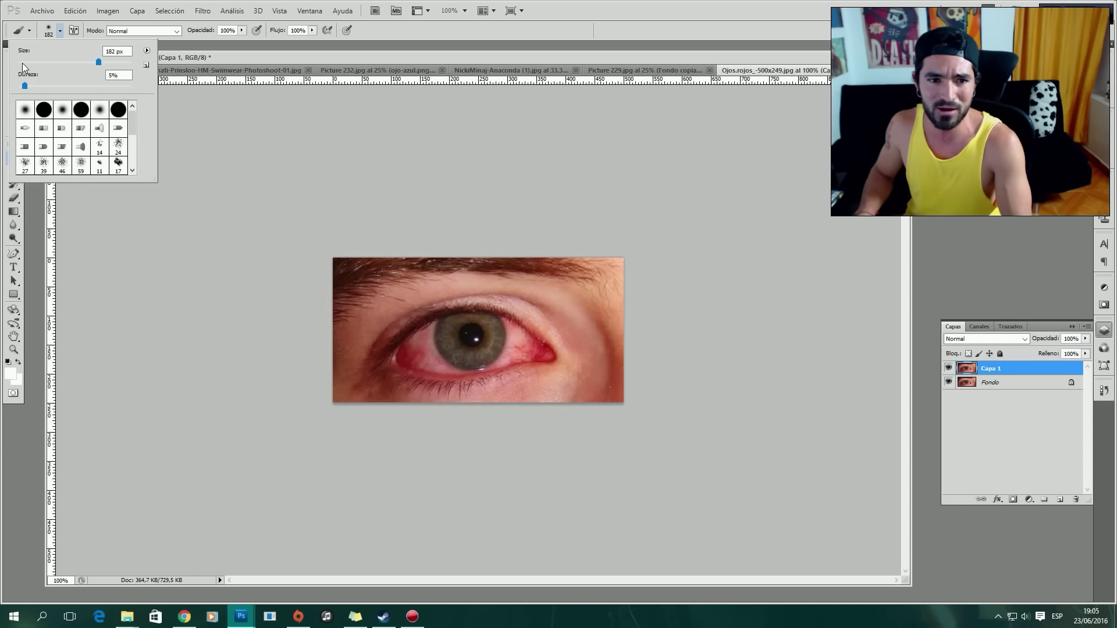
pyautogui.moveTo(33, 62); pyautogui.dragTo(41, 61)
pyautogui.click(422, 351)
pyautogui.moveTo(423, 349)
pyautogui.mouseDown()
pyautogui.moveTo(428, 360)
pyautogui.moveTo(408, 359)
pyautogui.moveTo(428, 347)
pyautogui.moveTo(441, 366)
pyautogui.mouseUp()
pyautogui.moveTo(518, 352)
pyautogui.mouseDown()
pyautogui.moveTo(515, 334)
pyautogui.moveTo(544, 352)
pyautogui.moveTo(508, 356)
pyautogui.moveTo(513, 332)
pyautogui.moveTo(510, 355)
pyautogui.mouseUp()
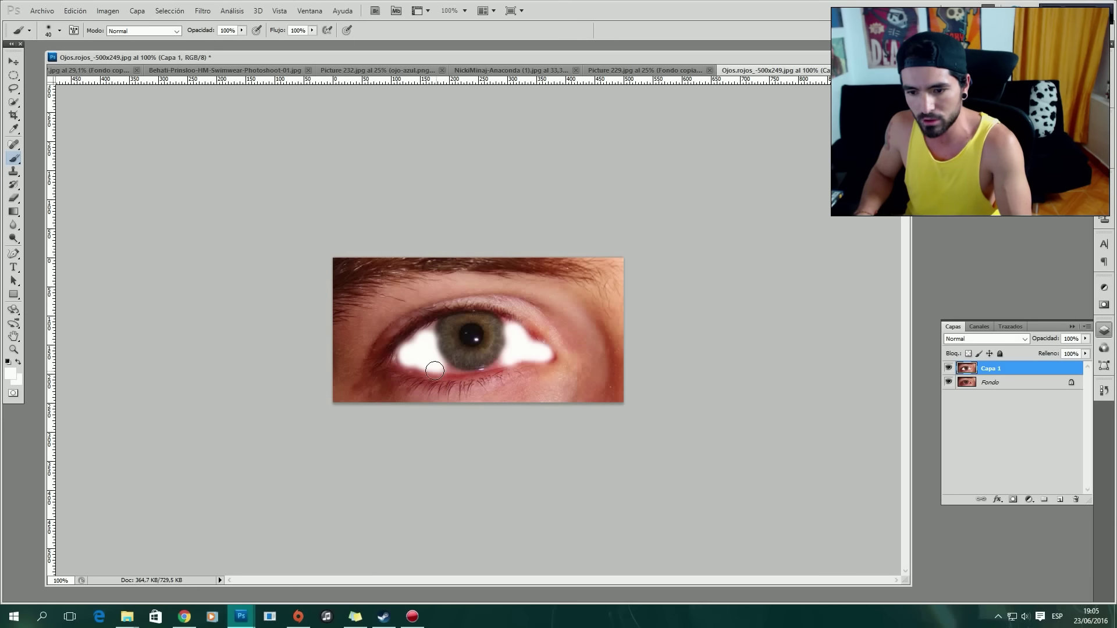
pyautogui.moveTo(435, 372); pyautogui.dragTo(460, 368)
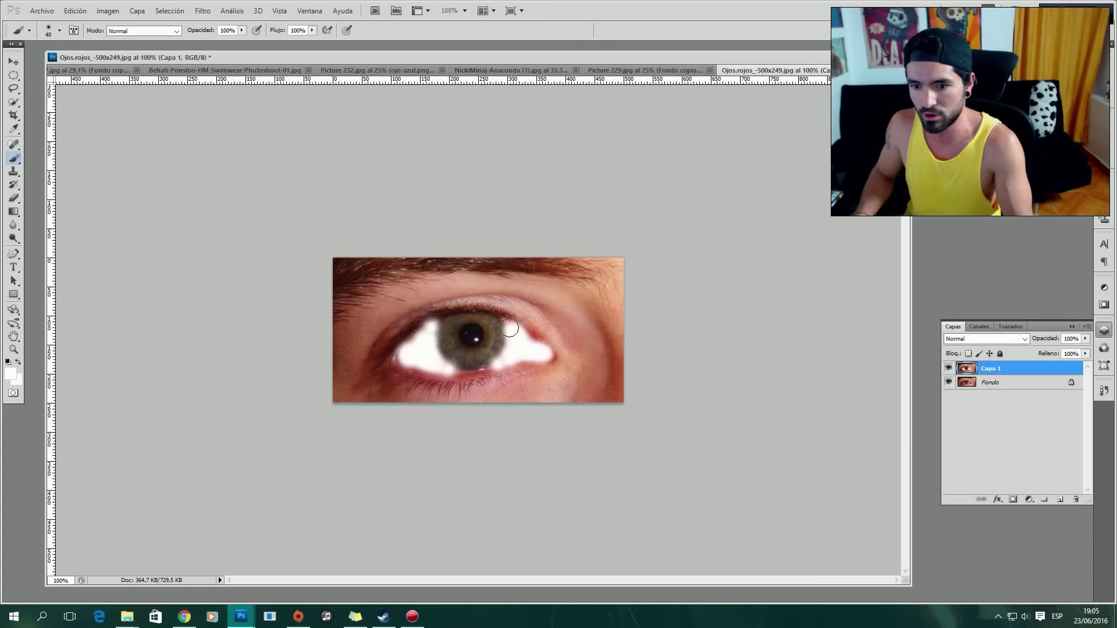
# - Set Capa 1's blend mode to Luz suave and toggle its visibility to compare the whitened eye with the original
pyautogui.click(1024, 339)
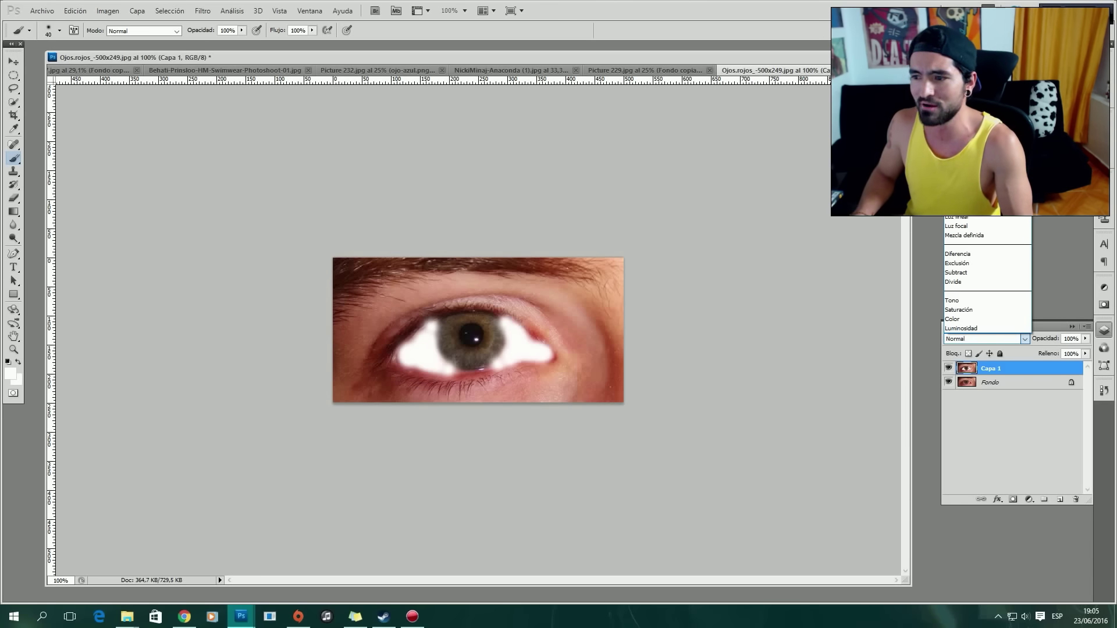
pyautogui.click(961, 188)
pyautogui.click(950, 370)
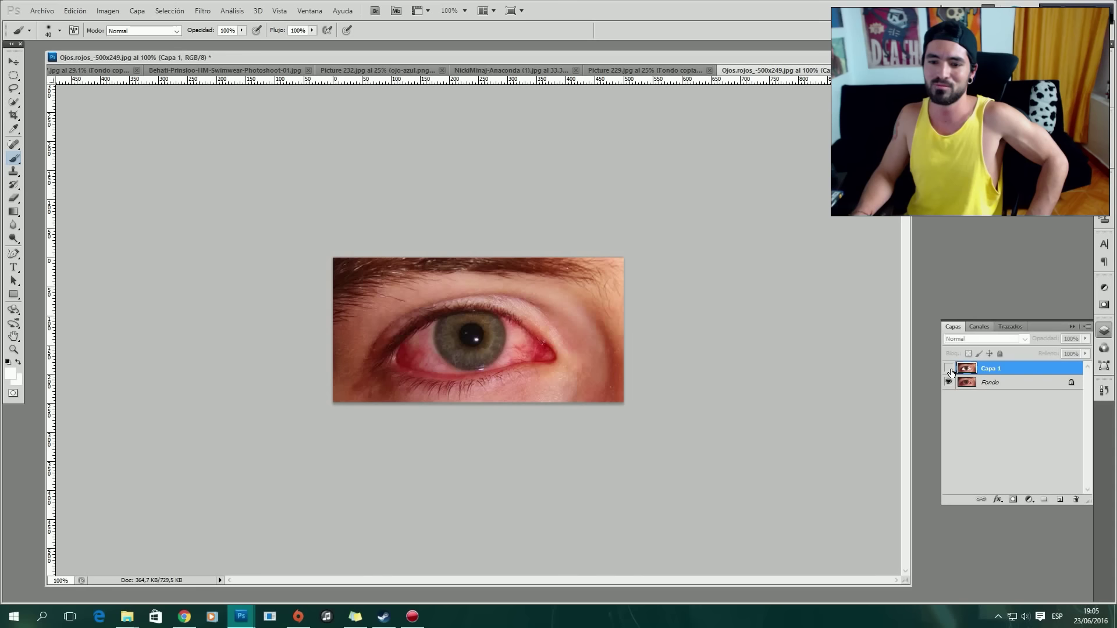
pyautogui.click(950, 370)
pyautogui.click(950, 370)
pyautogui.click(949, 370)
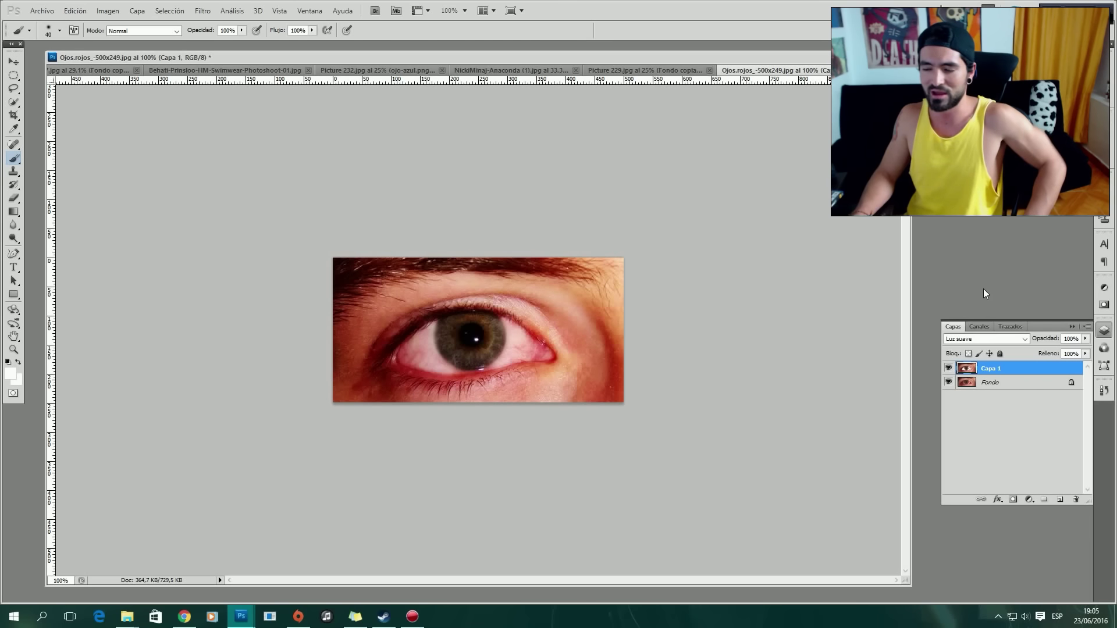
# - Toggle Capa 1 in Behati-Prinsloo-HM-Swimwear-Photoshoot-01.jpg to compare both versions, and bring Picture 232.jpg back into view
pyautogui.click(825, 70)
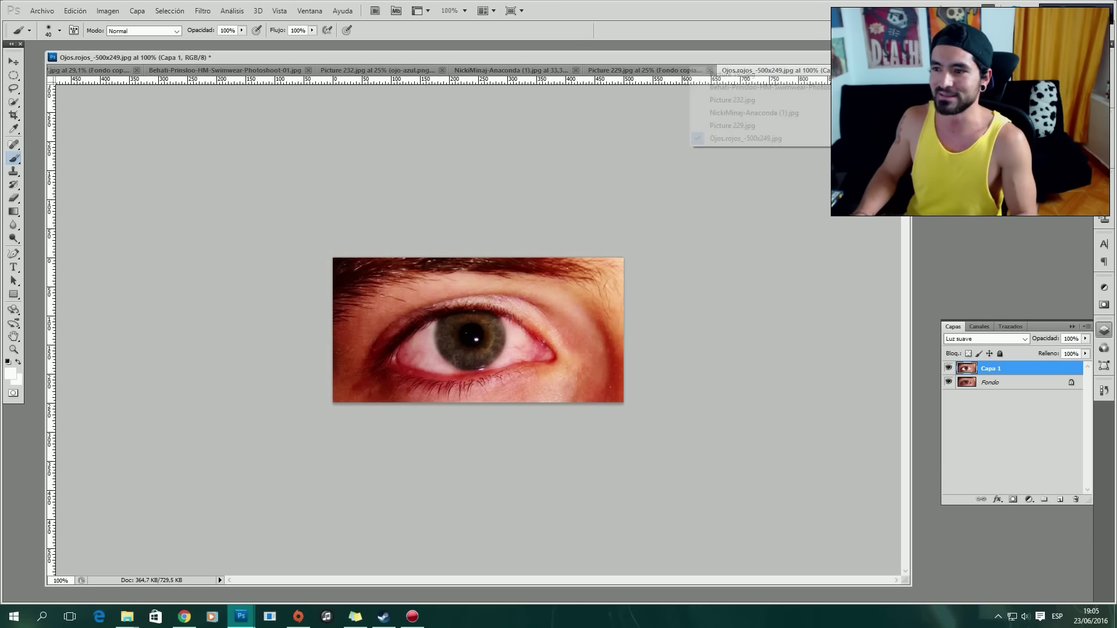
pyautogui.click(582, 205)
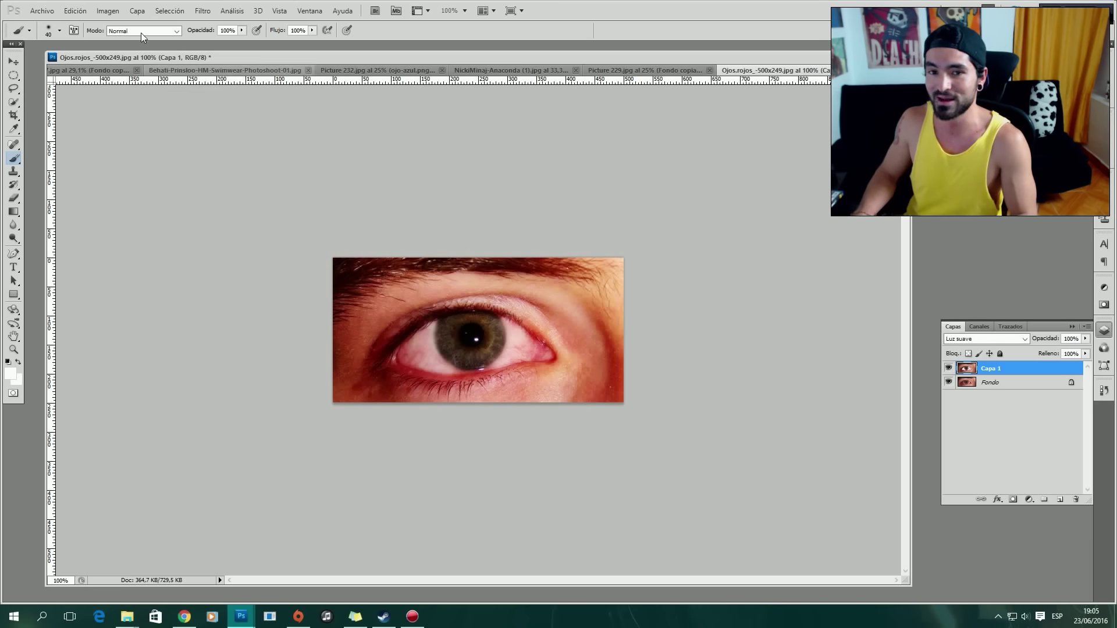
pyautogui.click(182, 71)
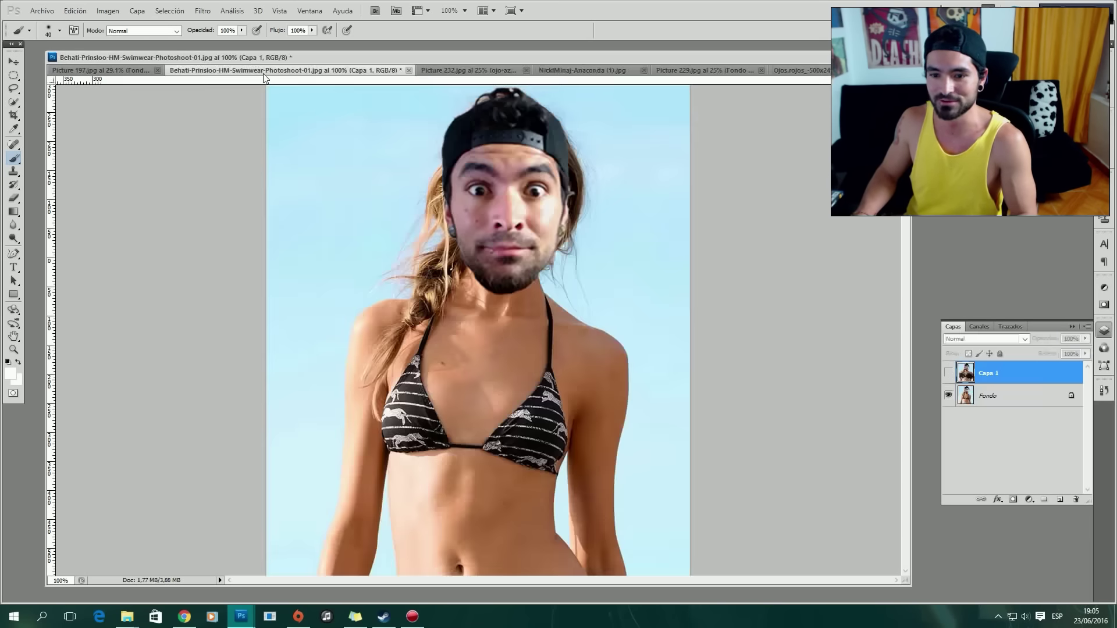
pyautogui.click(948, 376)
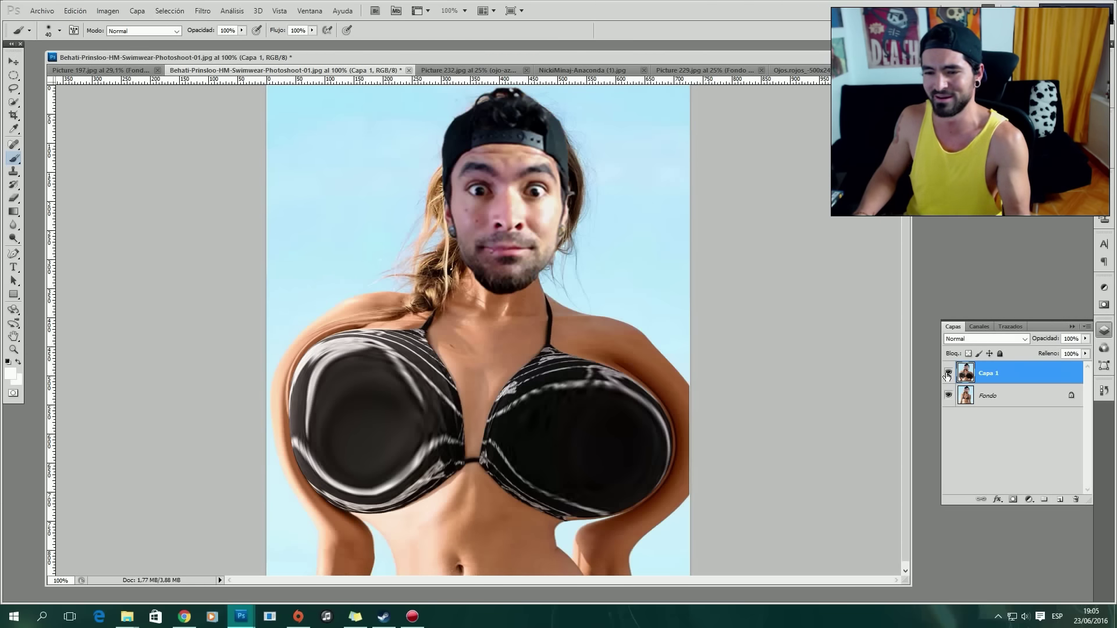
pyautogui.click(947, 376)
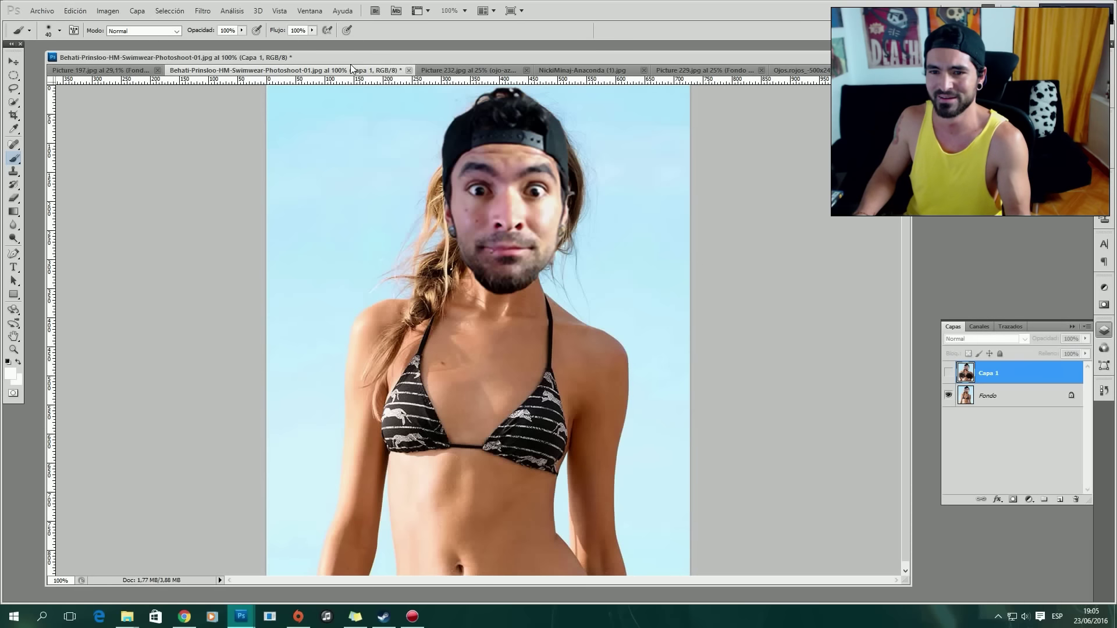
pyautogui.click(948, 376)
pyautogui.click(948, 376)
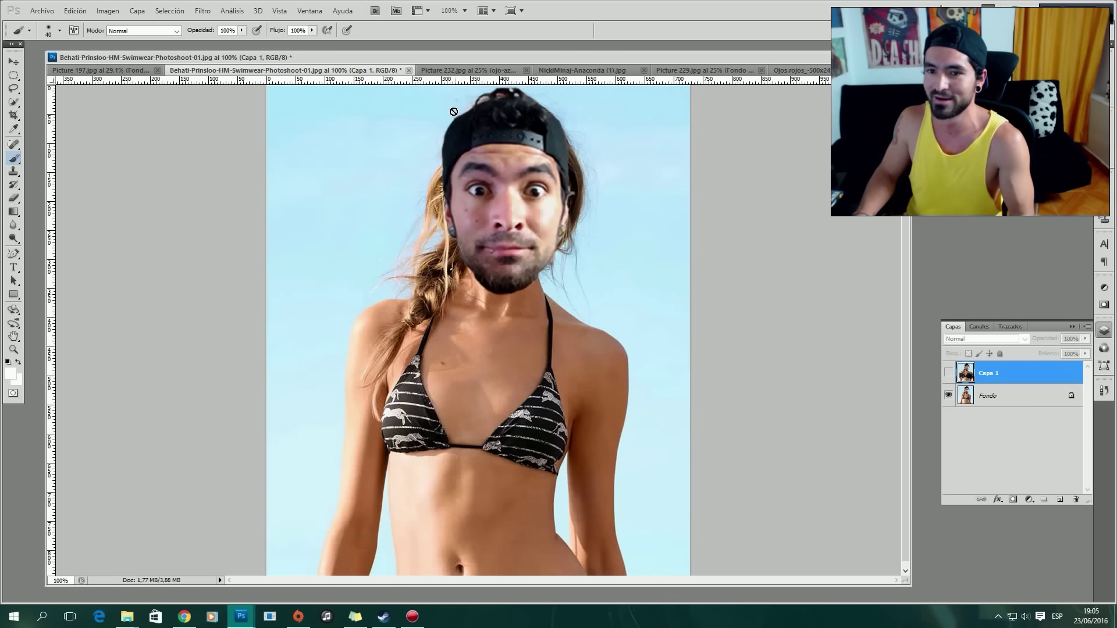
pyautogui.click(460, 71)
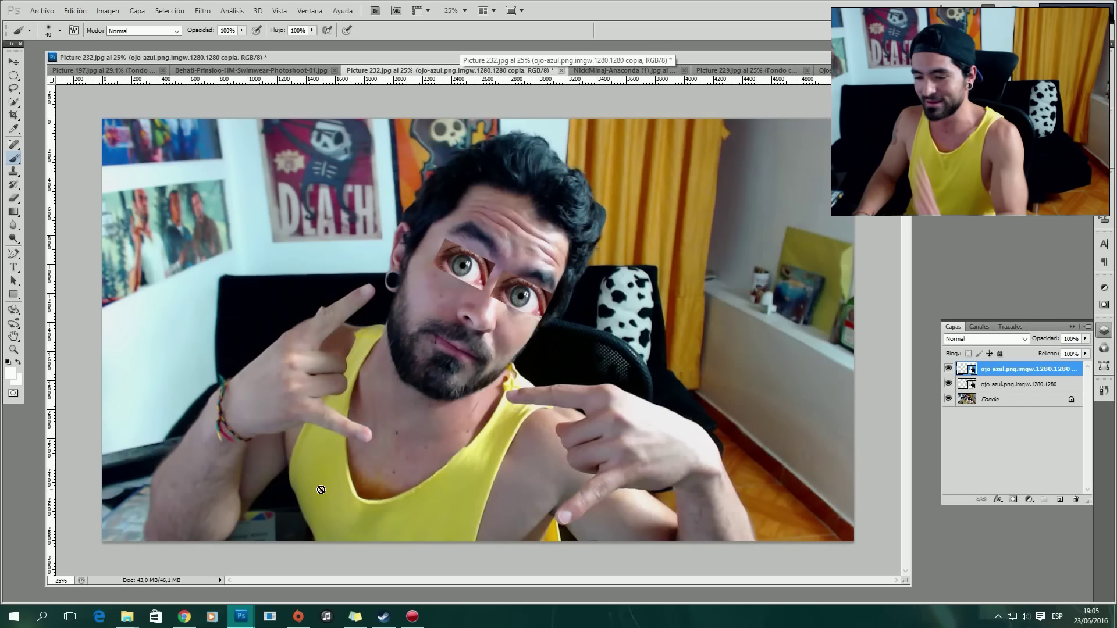
# - Switch to Chrome and display the locally stored GIF tumblr_nkrsxbpAVv1qb1bi1o1_400.gif
pyautogui.moveTo(184, 617)
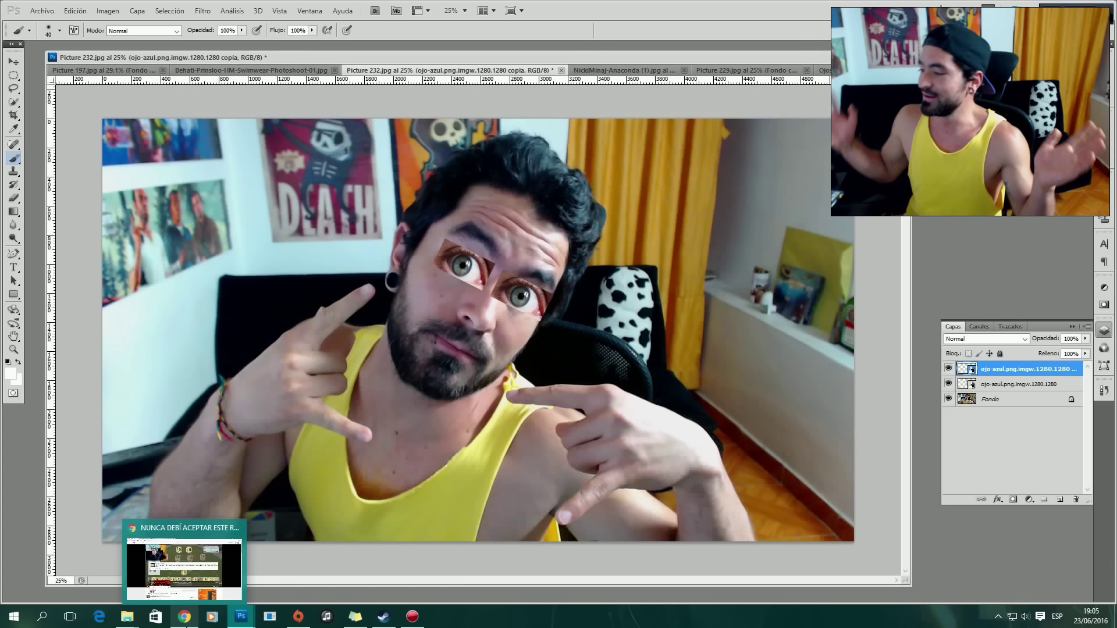
pyautogui.moveTo(195, 567)
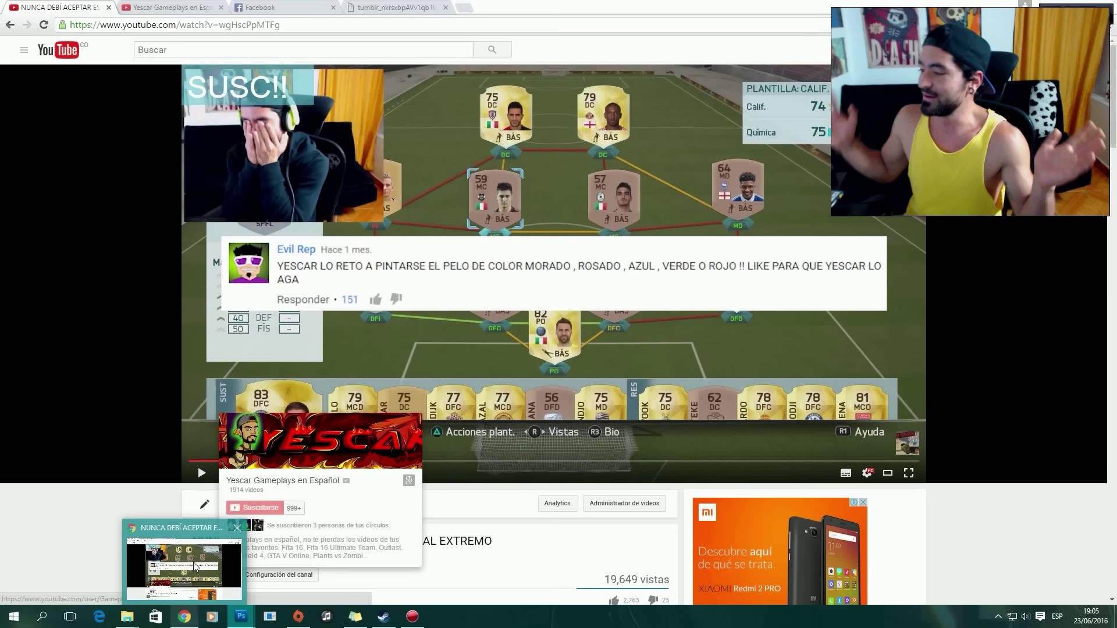
pyautogui.click(195, 567)
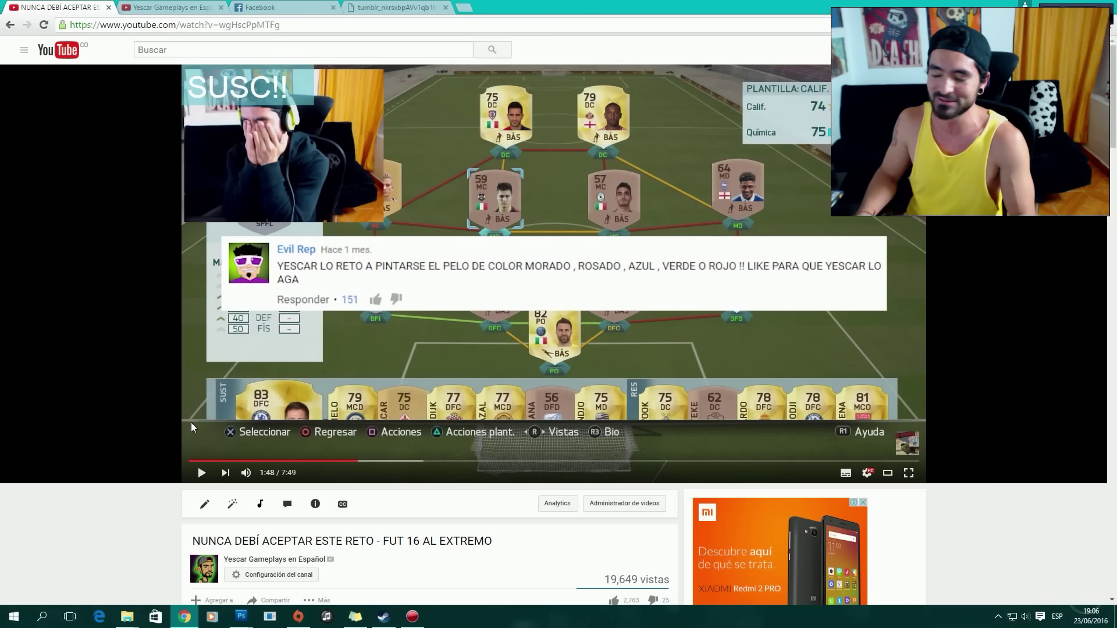
pyautogui.hotkey('ctrl', '4')
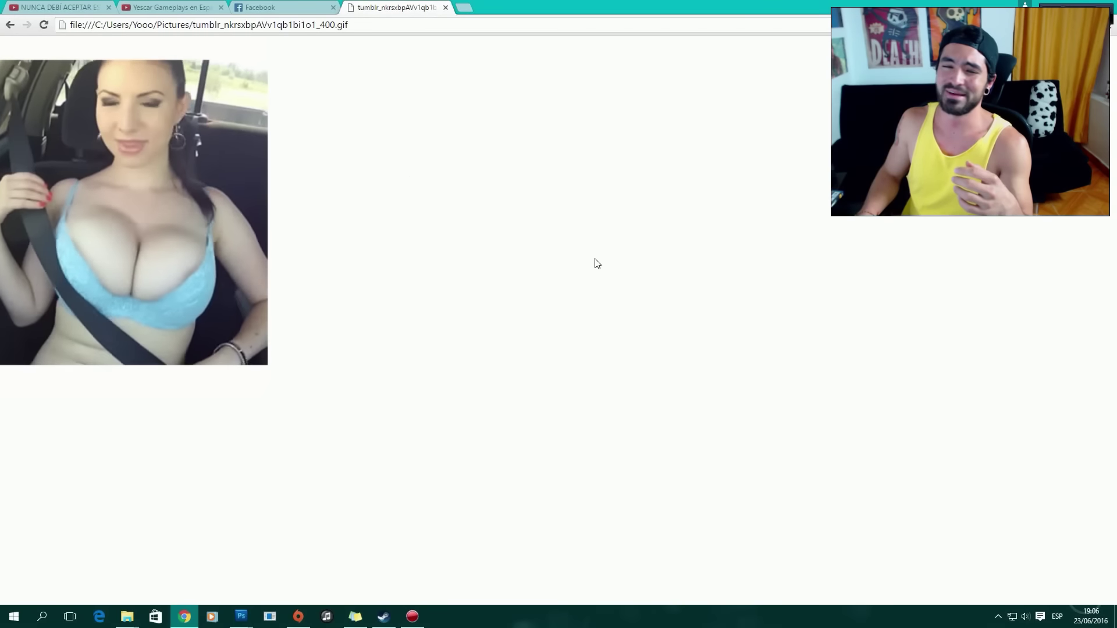